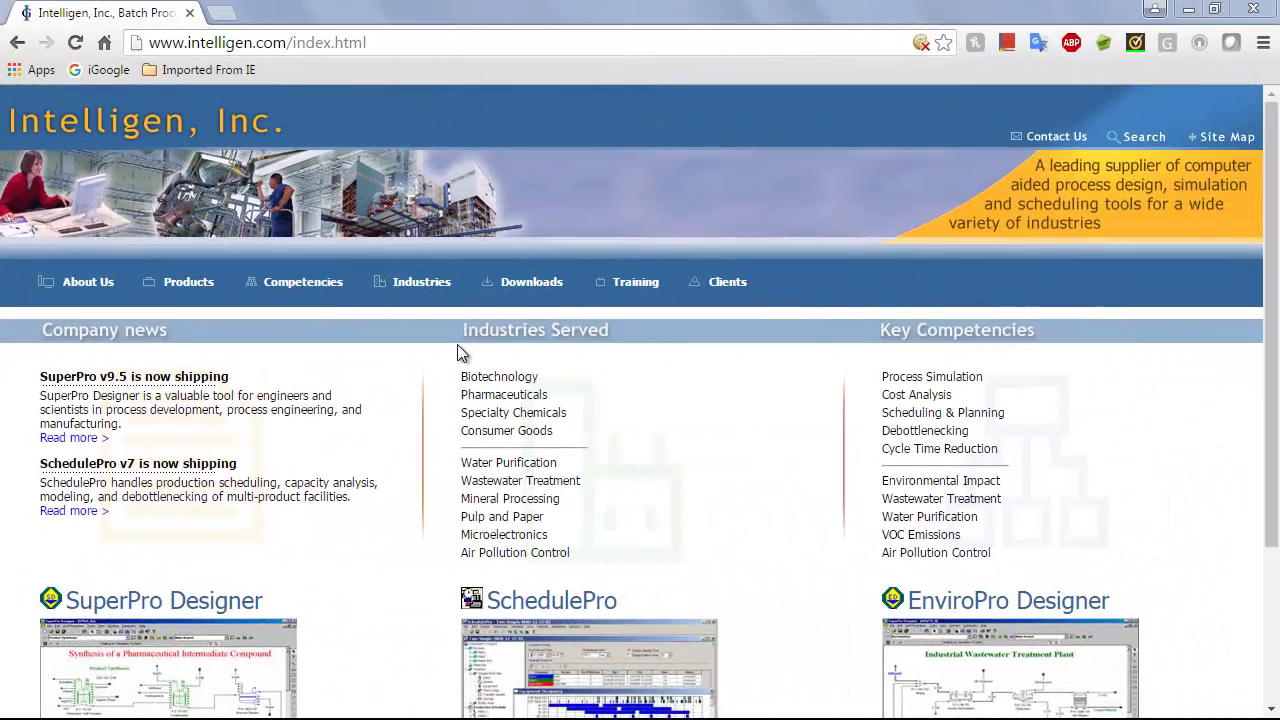
Step: Load the Downloads - Registration page from the Demo entry of the Downloads menu
{"action": "mouse_move", "coordinate": [533, 287]}
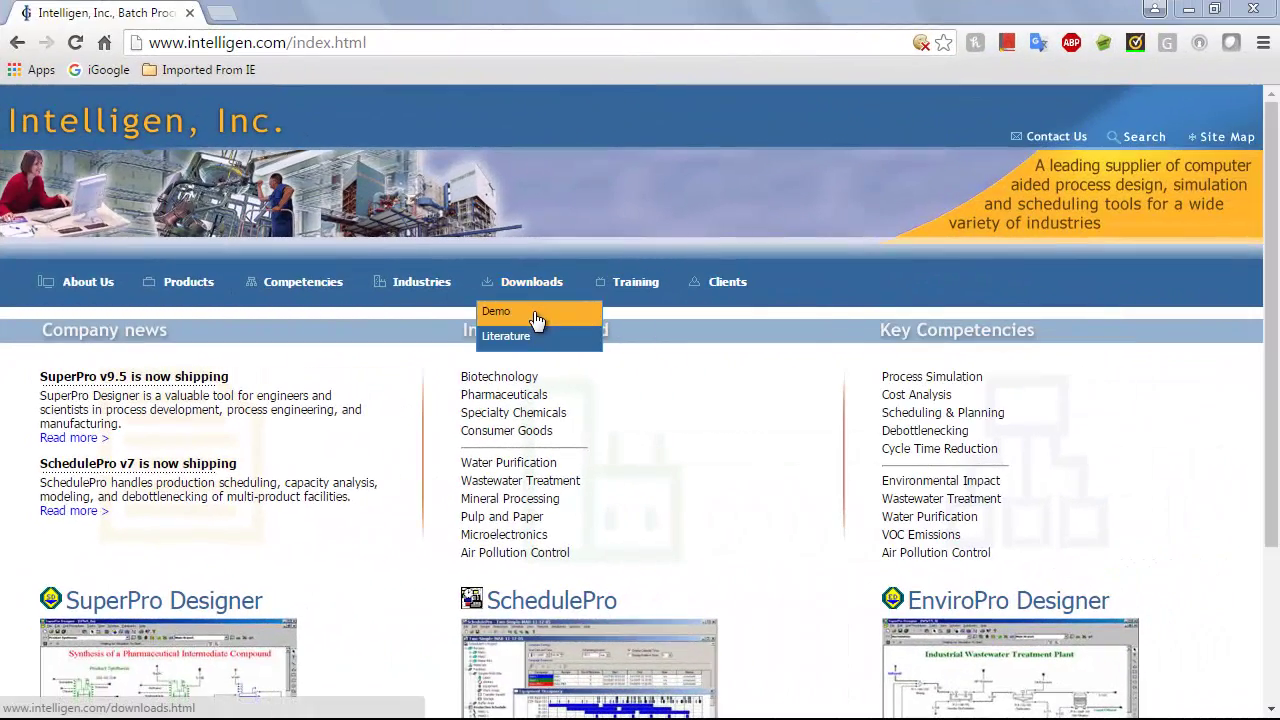
{"action": "left_click", "coordinate": [536, 316]}
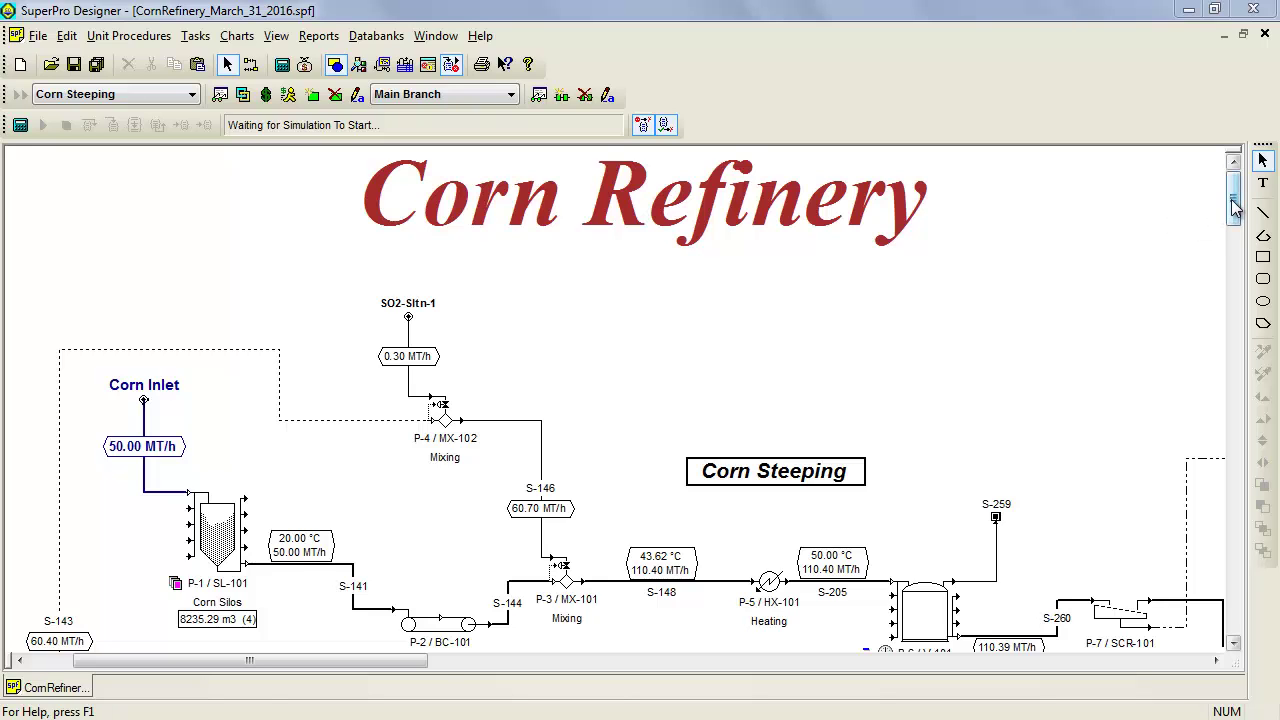
Step: Scroll the flowsheet down and right to the P-6 / V-101 steeping tanks, Screen and steep water evaporation
{"action": "left_click_drag", "start_coordinate": [1234, 207], "coordinate": [1235, 222]}
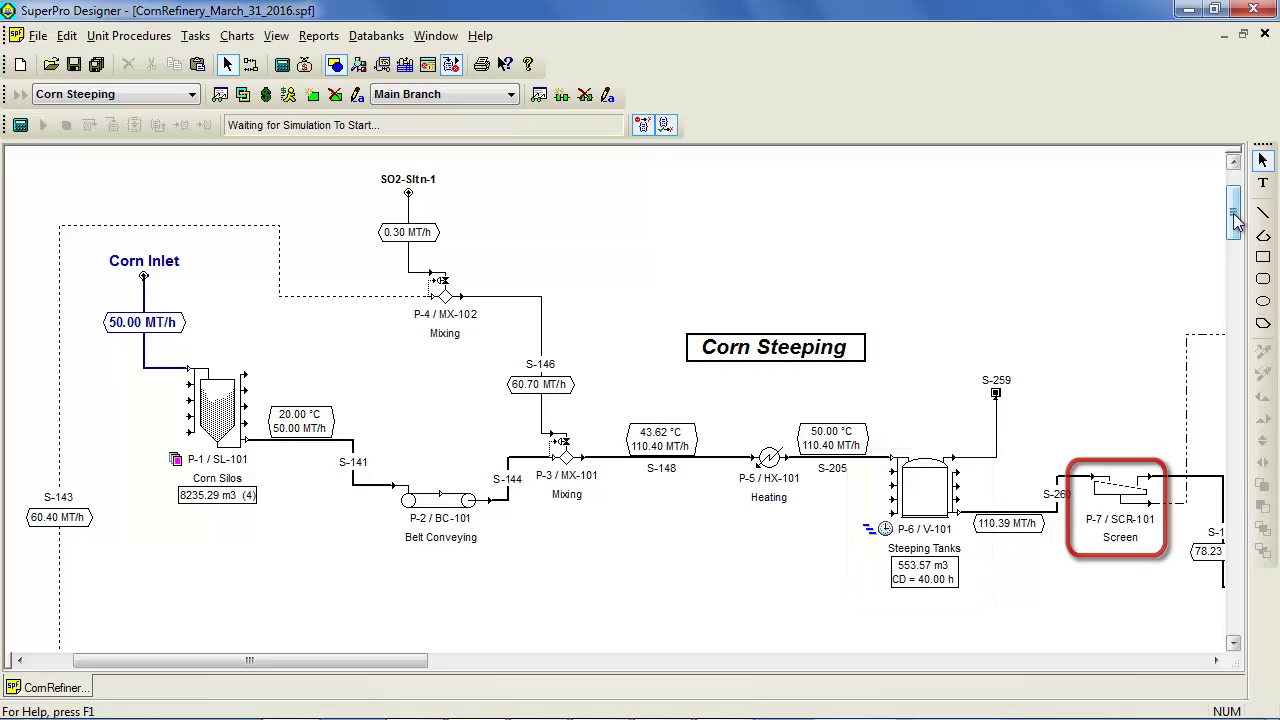
{"action": "left_click_drag", "start_coordinate": [412, 662], "coordinate": [620, 700]}
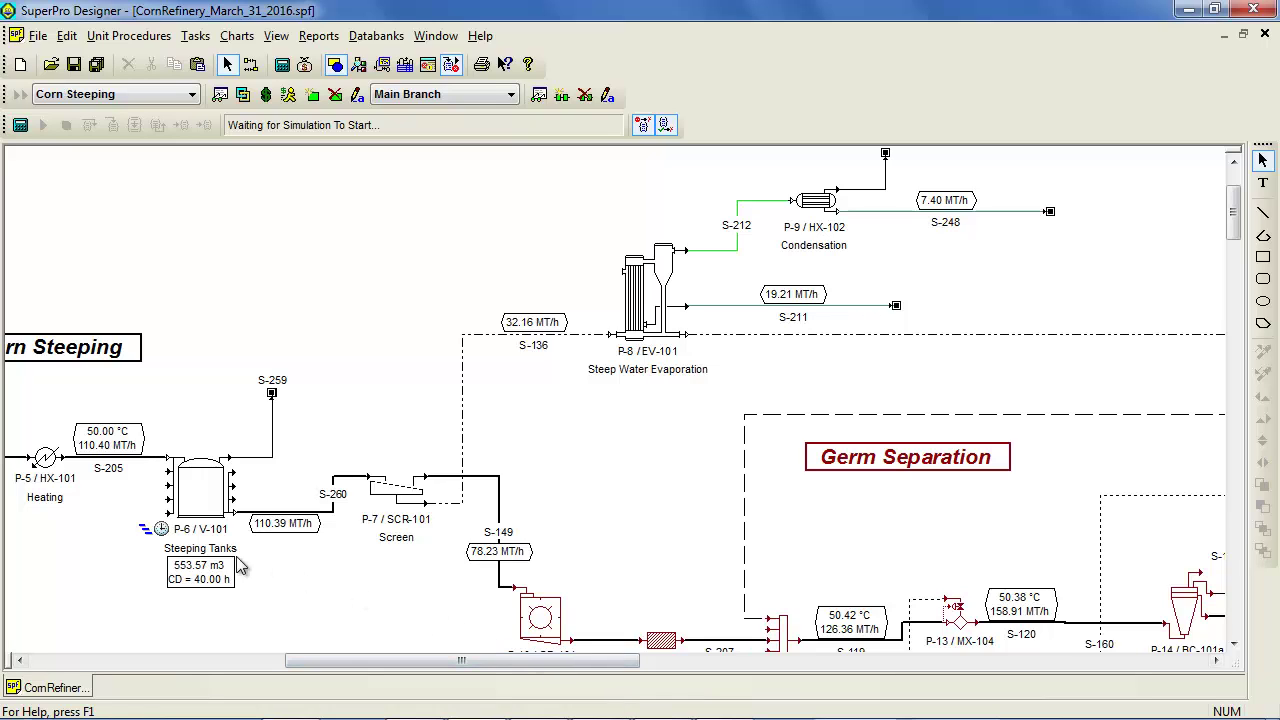
{"action": "mouse_move", "coordinate": [149, 543]}
{"action": "left_click", "coordinate": [237, 36]}
{"action": "mouse_move", "coordinate": [252, 62]}
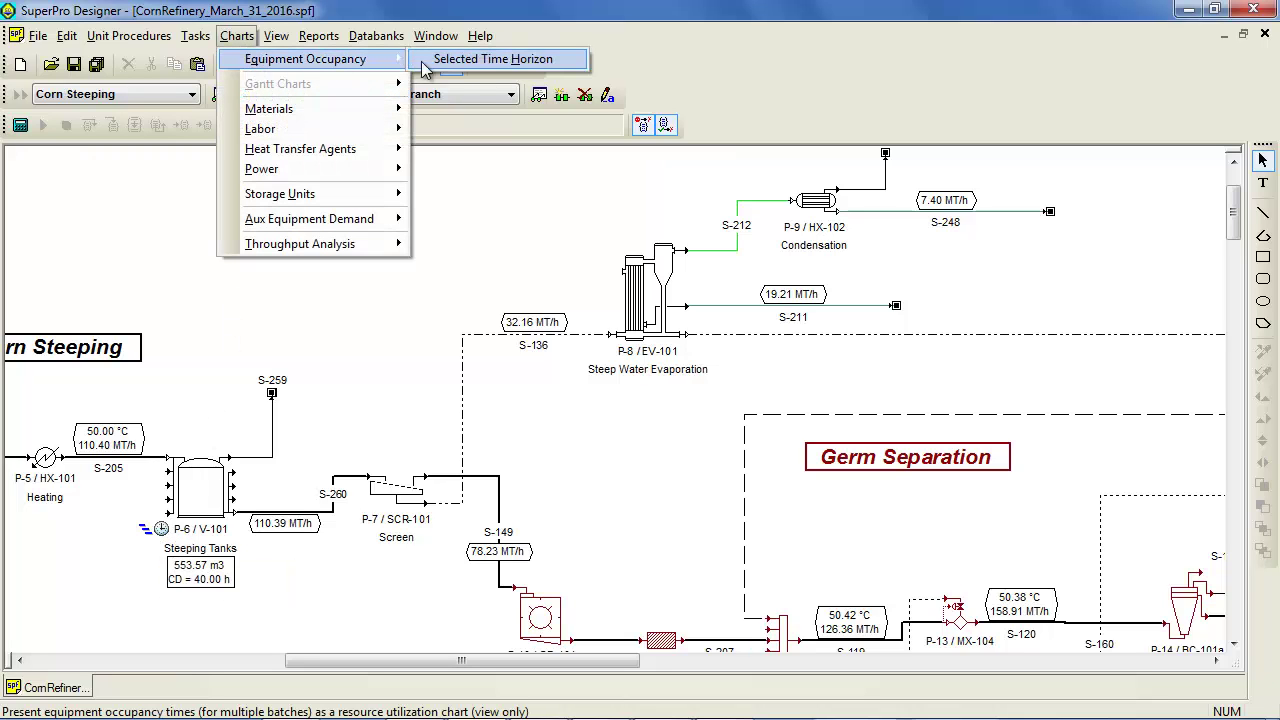
{"action": "left_click", "coordinate": [455, 62]}
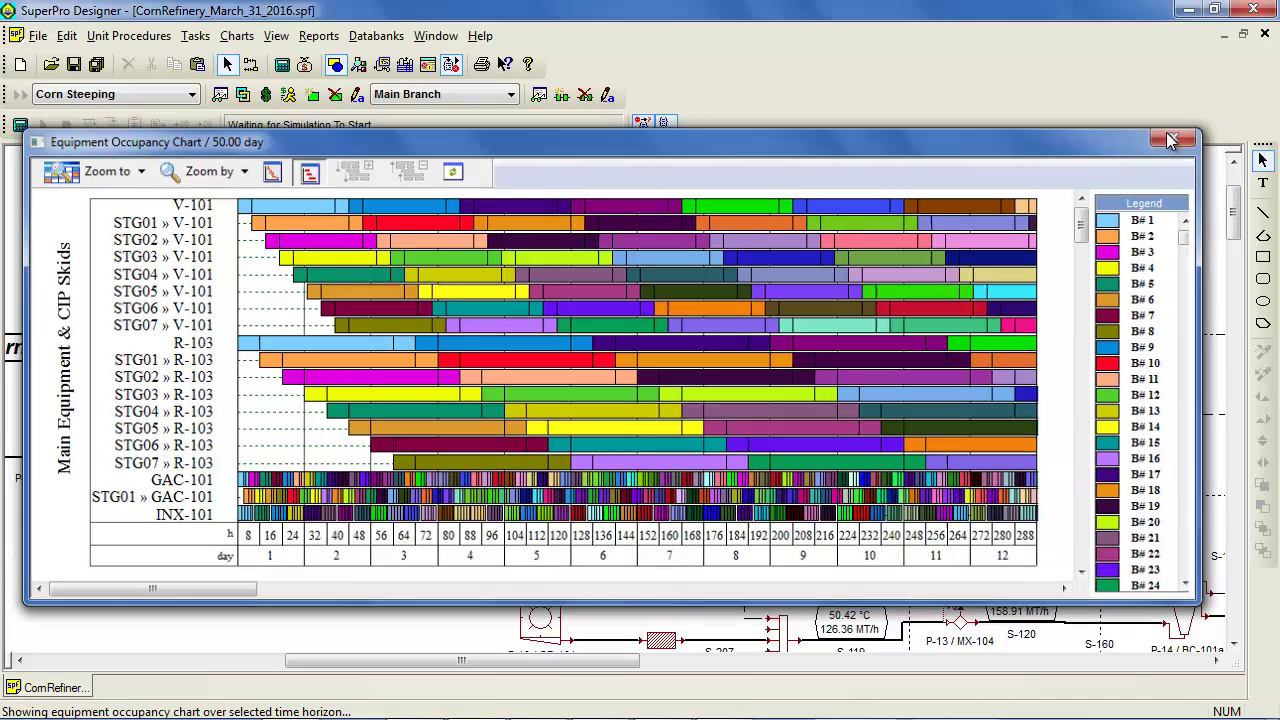
Step: Close the occupancy chart and scroll to P-22 Belt Filtration and the P-23 Germ Dryer
{"action": "left_click", "coordinate": [1176, 136]}
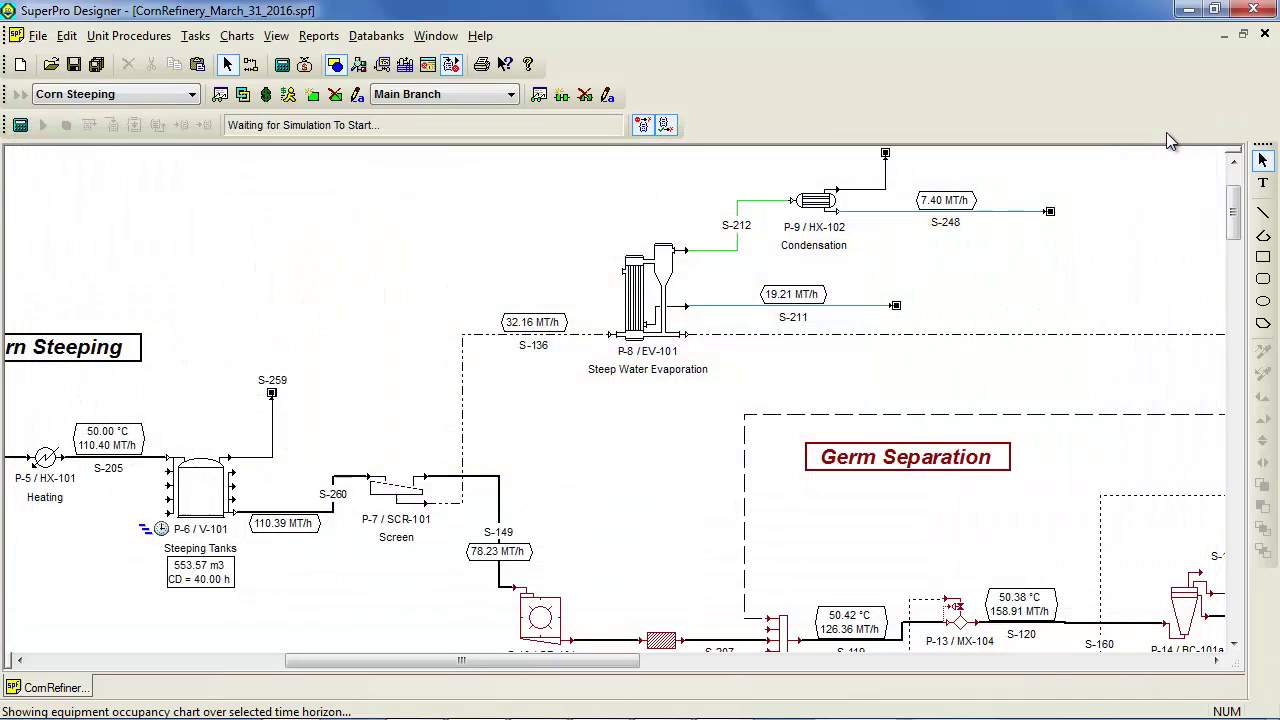
{"action": "left_click_drag", "start_coordinate": [1233, 212], "coordinate": [1233, 237]}
{"action": "left_click_drag", "start_coordinate": [636, 662], "coordinate": [766, 670]}
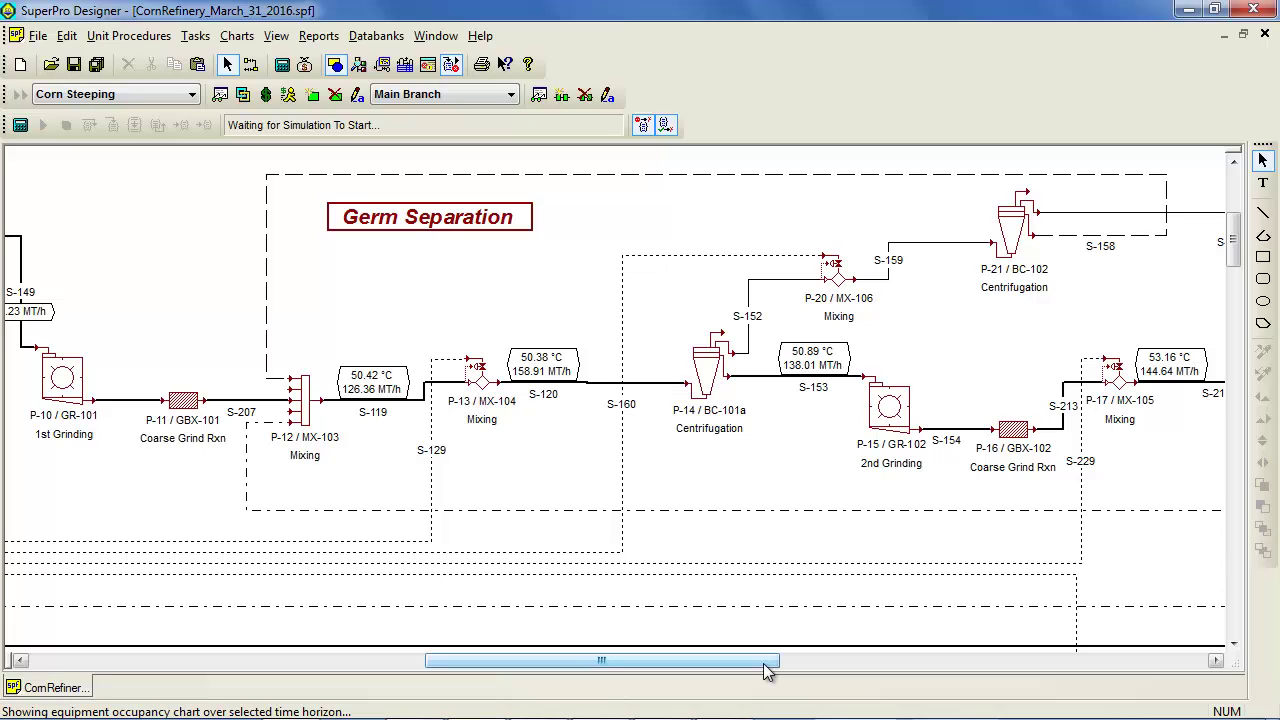
{"action": "left_click_drag", "start_coordinate": [766, 671], "coordinate": [1052, 667]}
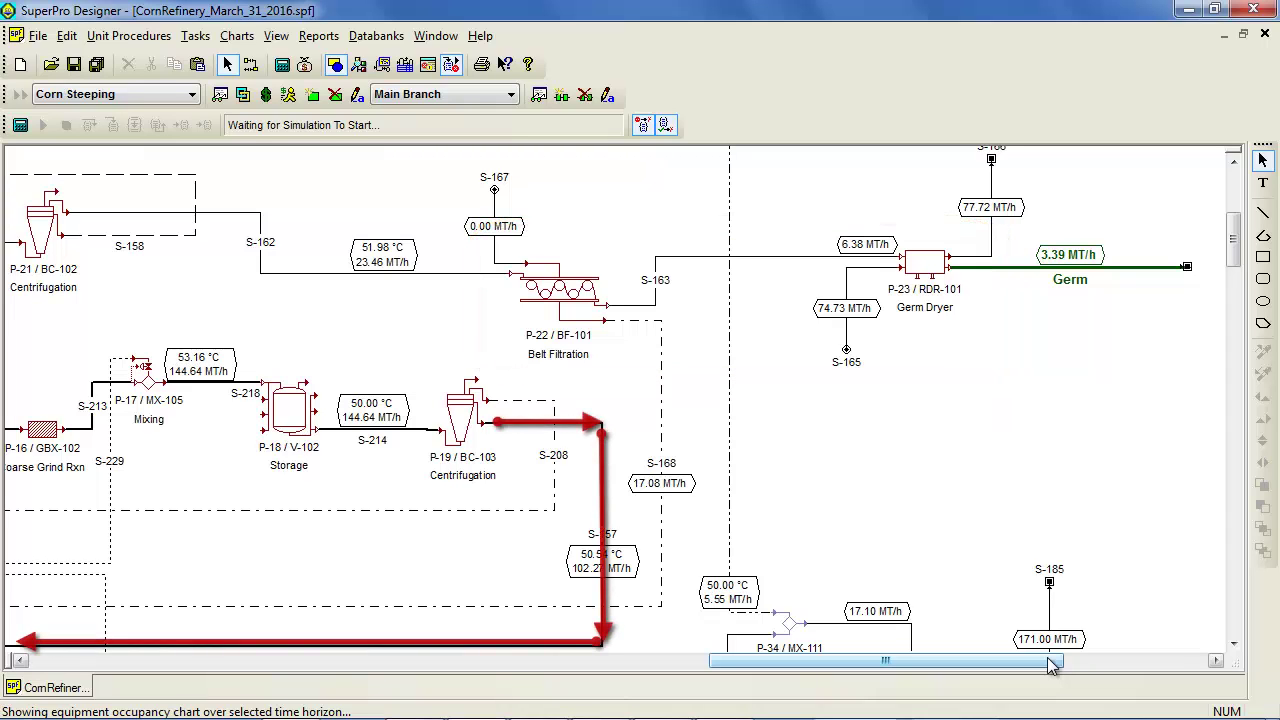
Step: Open the Overview window and pan past Fiber, Gluten and Starch Separation to the P-56–P-62 glucose front end
{"action": "left_click", "coordinate": [386, 65]}
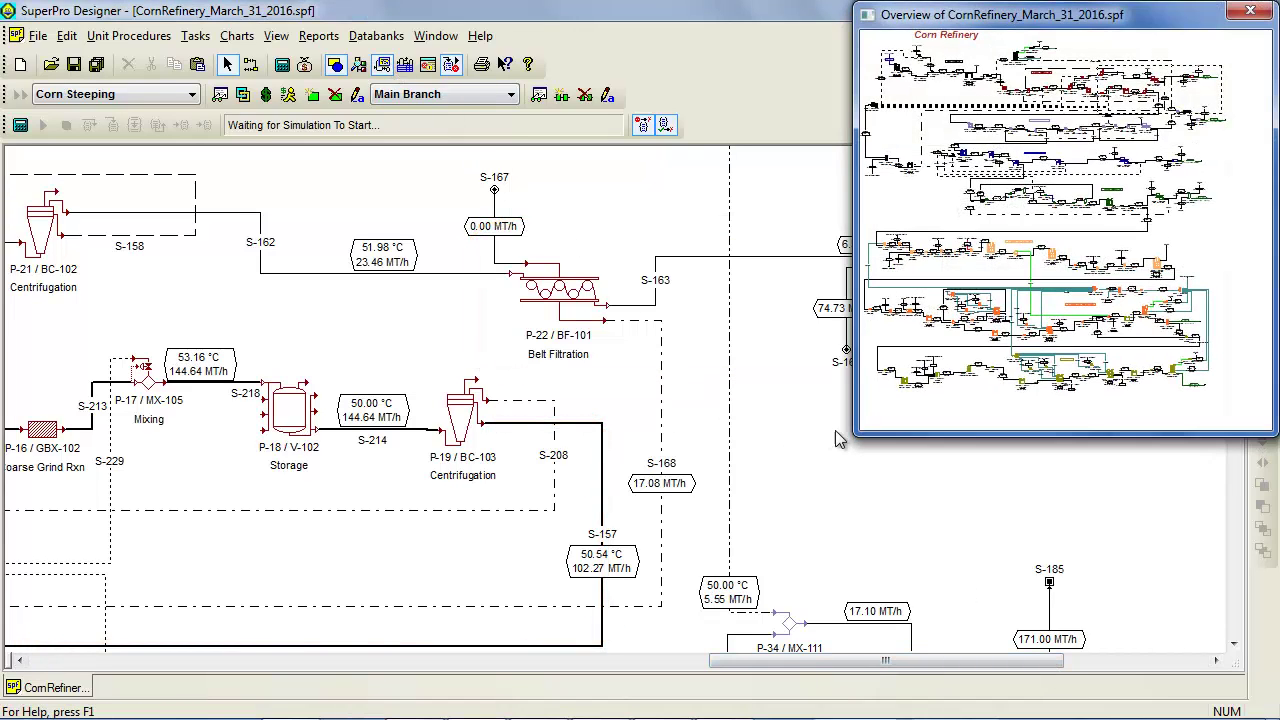
{"action": "left_click_drag", "start_coordinate": [855, 435], "coordinate": [965, 320]}
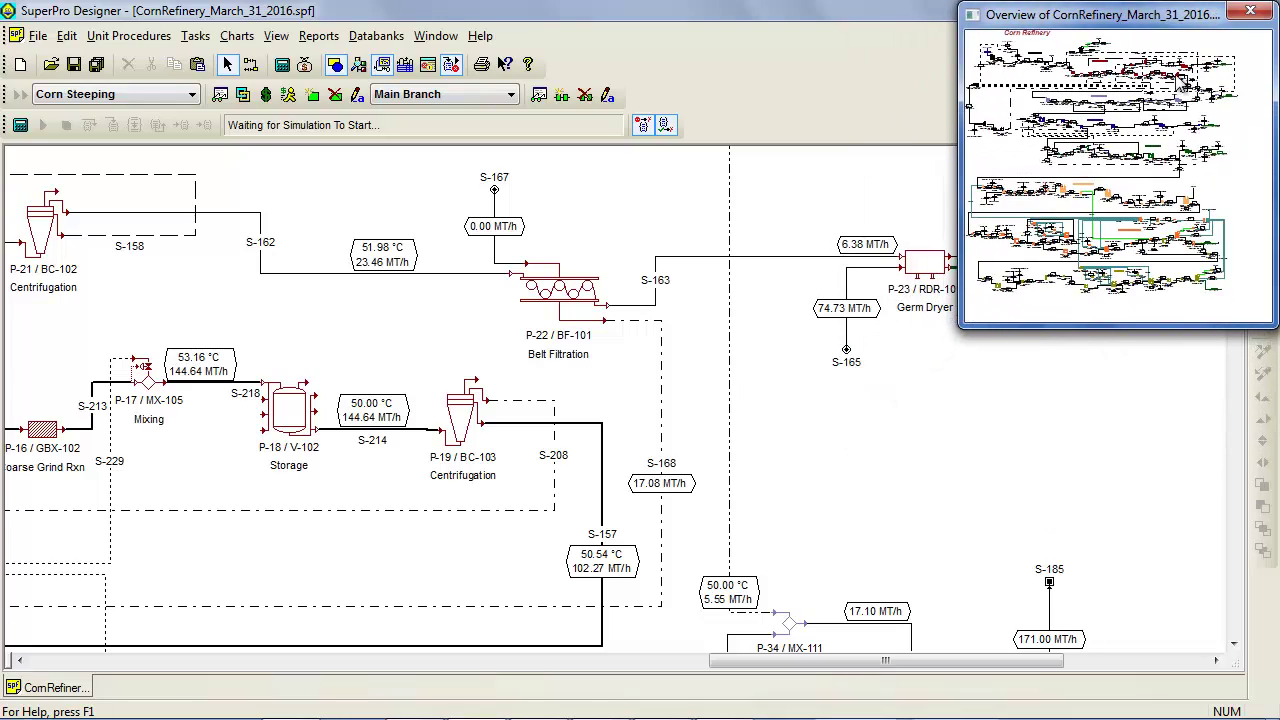
{"action": "mouse_move", "coordinate": [1182, 85]}
{"action": "left_mouse_down"}
{"action": "mouse_move", "coordinate": [1160, 118]}
{"action": "mouse_move", "coordinate": [1068, 120]}
{"action": "left_mouse_up"}
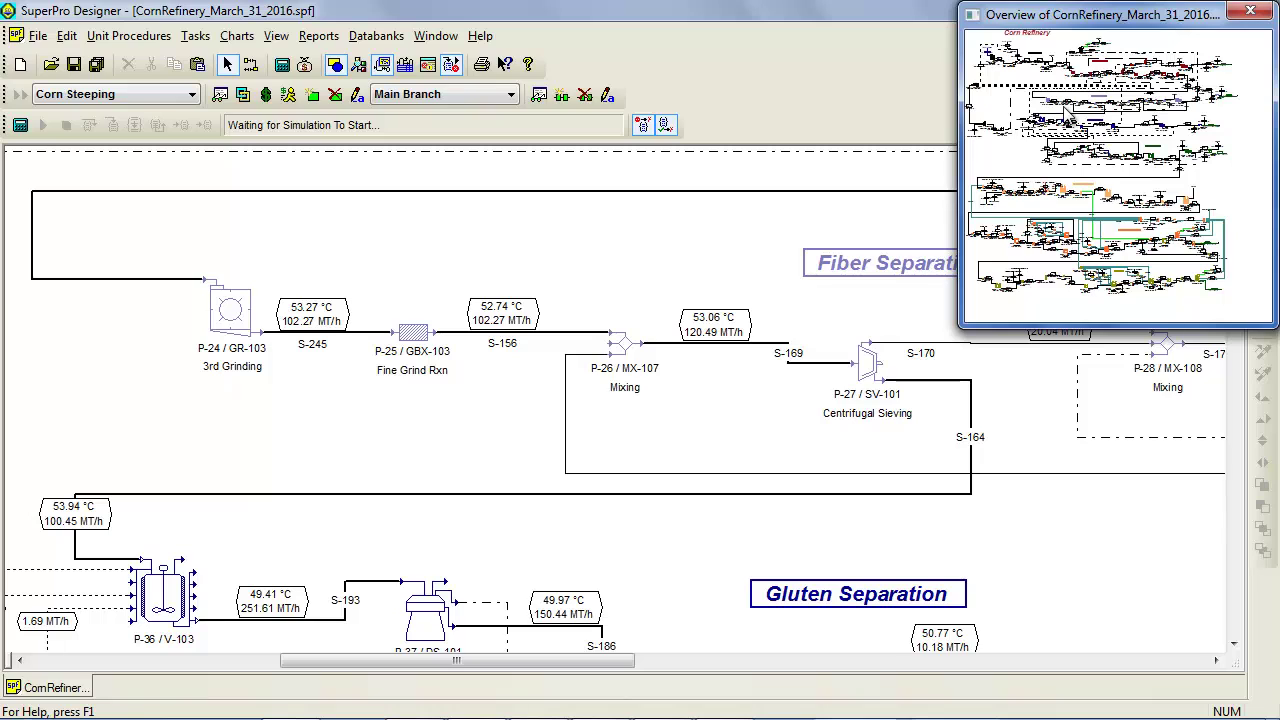
{"action": "left_click_drag", "start_coordinate": [1068, 118], "coordinate": [1108, 117]}
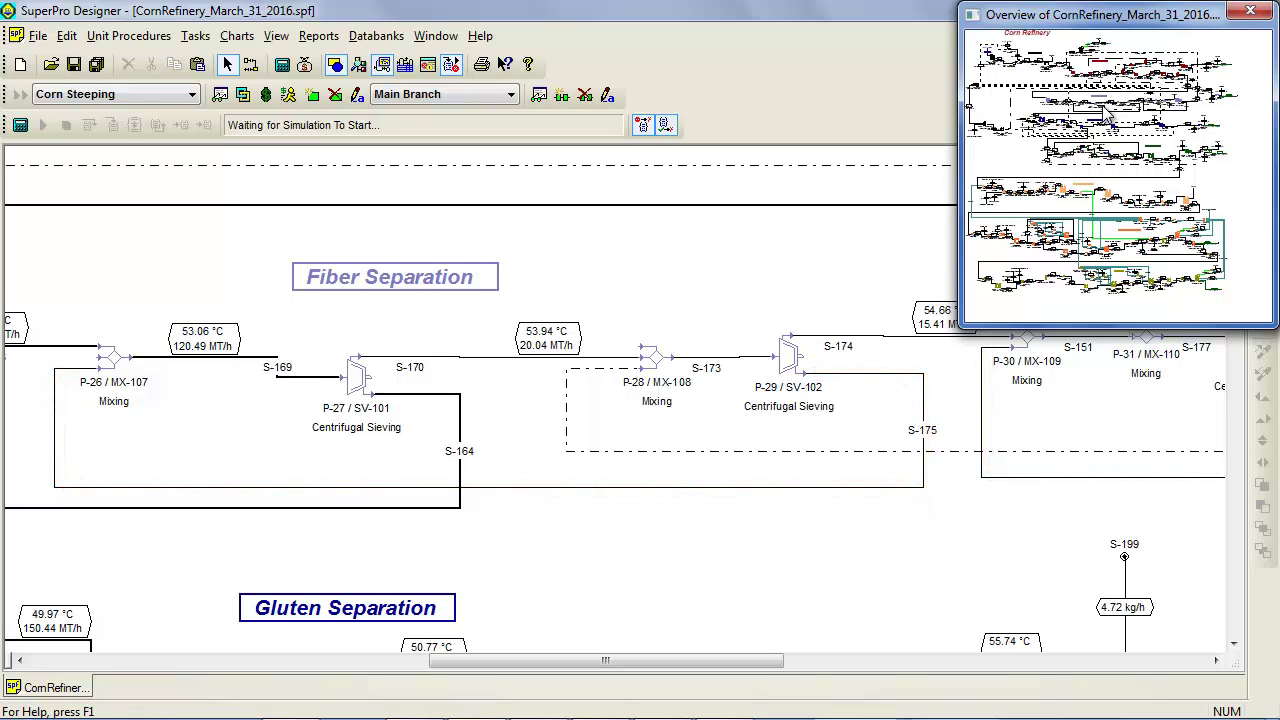
{"action": "mouse_move", "coordinate": [1110, 118]}
{"action": "left_mouse_down"}
{"action": "mouse_move", "coordinate": [1174, 116]}
{"action": "mouse_move", "coordinate": [1183, 96]}
{"action": "left_mouse_up"}
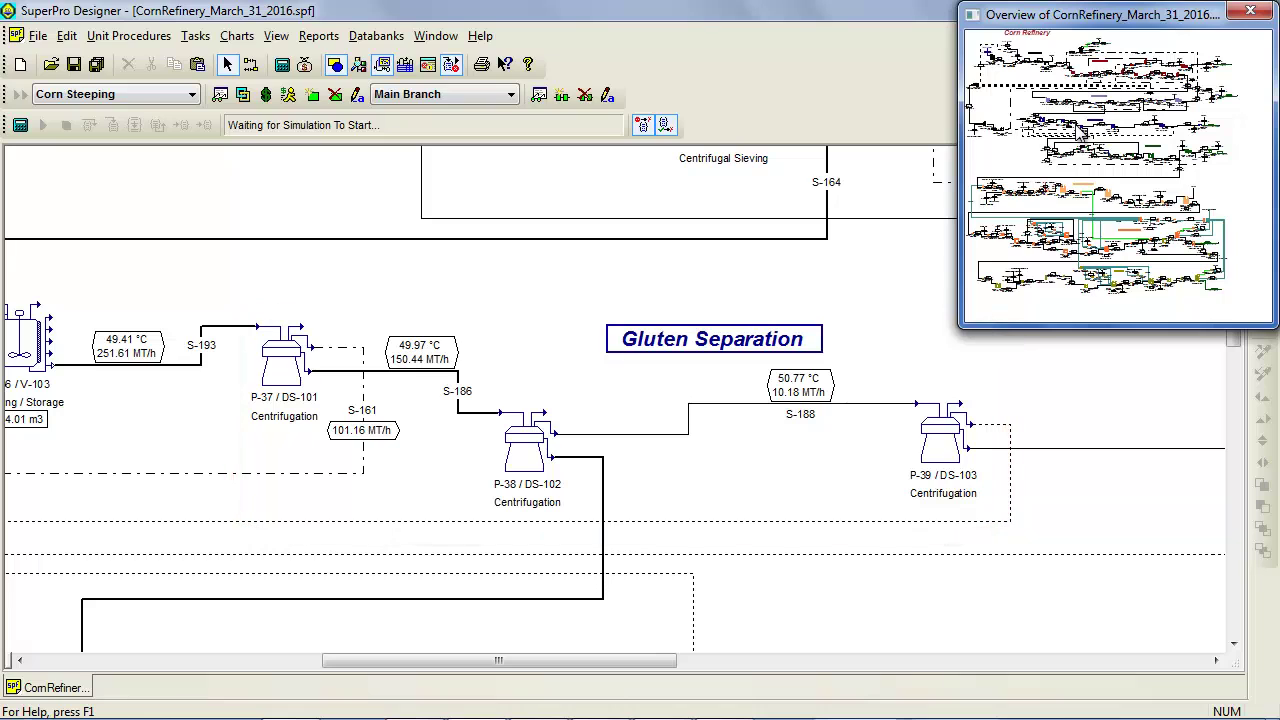
{"action": "left_click_drag", "start_coordinate": [1080, 132], "coordinate": [1168, 135]}
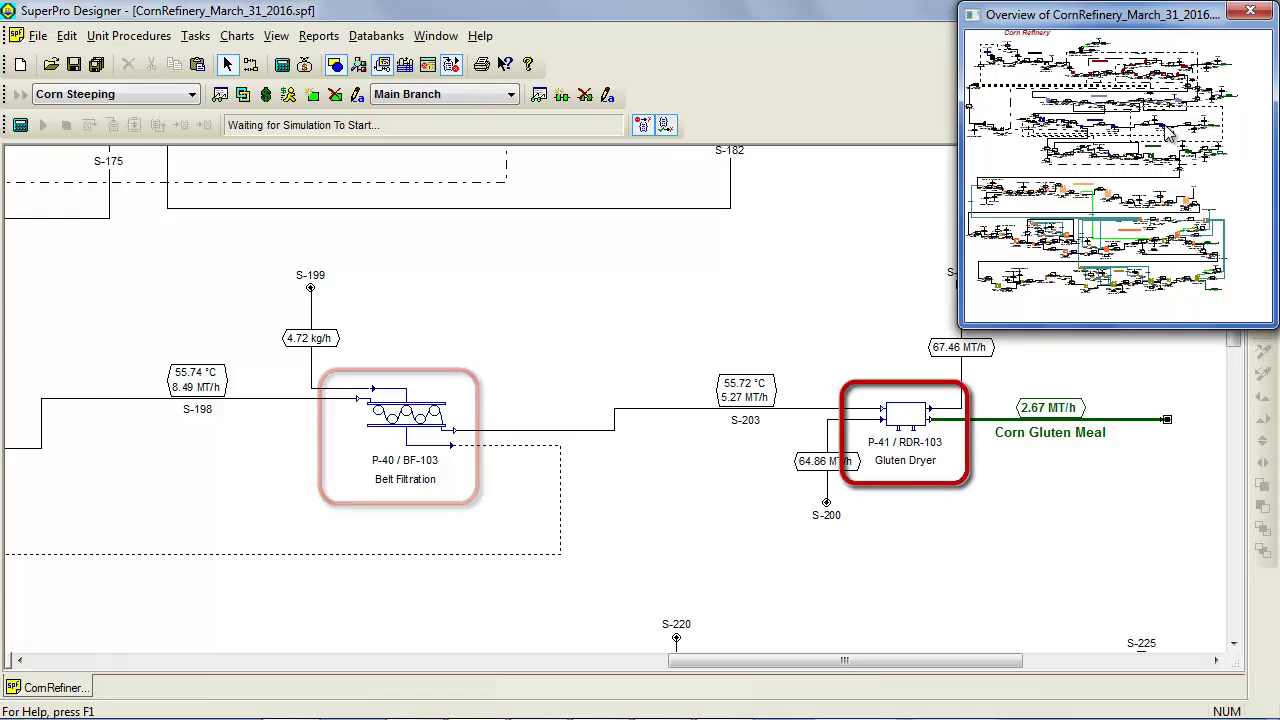
{"action": "left_click_drag", "start_coordinate": [1168, 135], "coordinate": [1104, 165]}
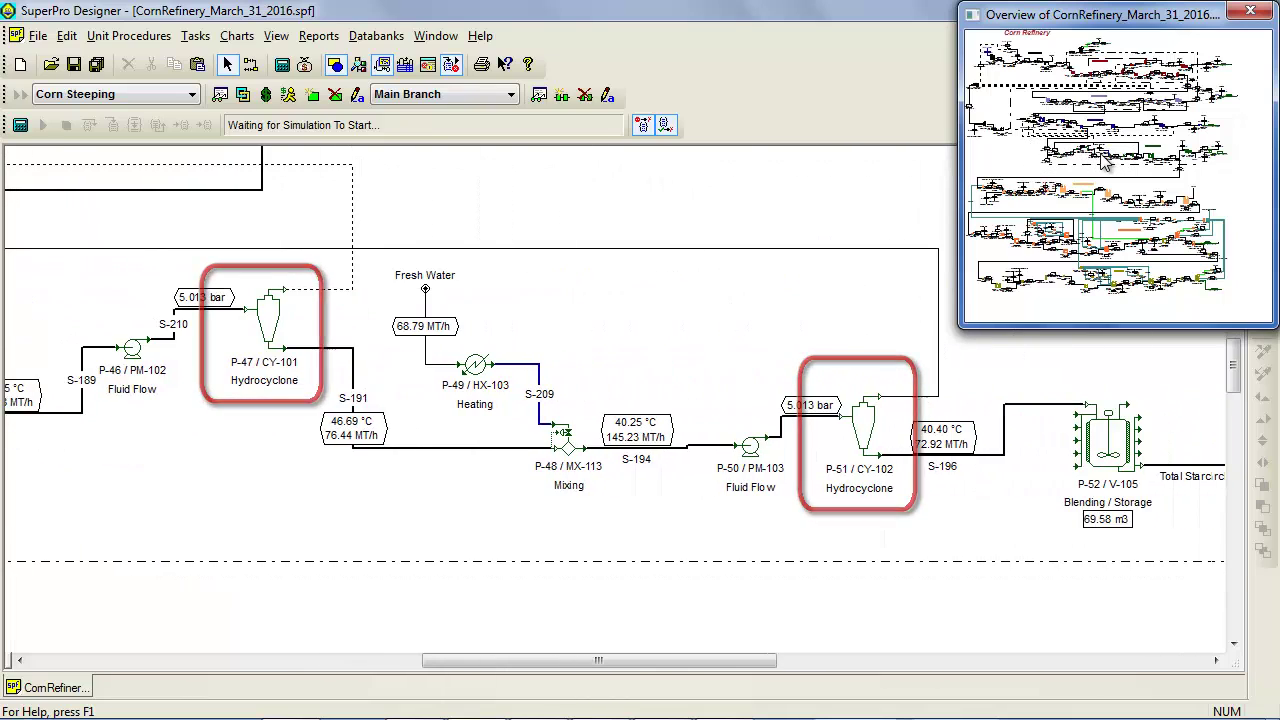
{"action": "left_click_drag", "start_coordinate": [1105, 165], "coordinate": [1181, 166]}
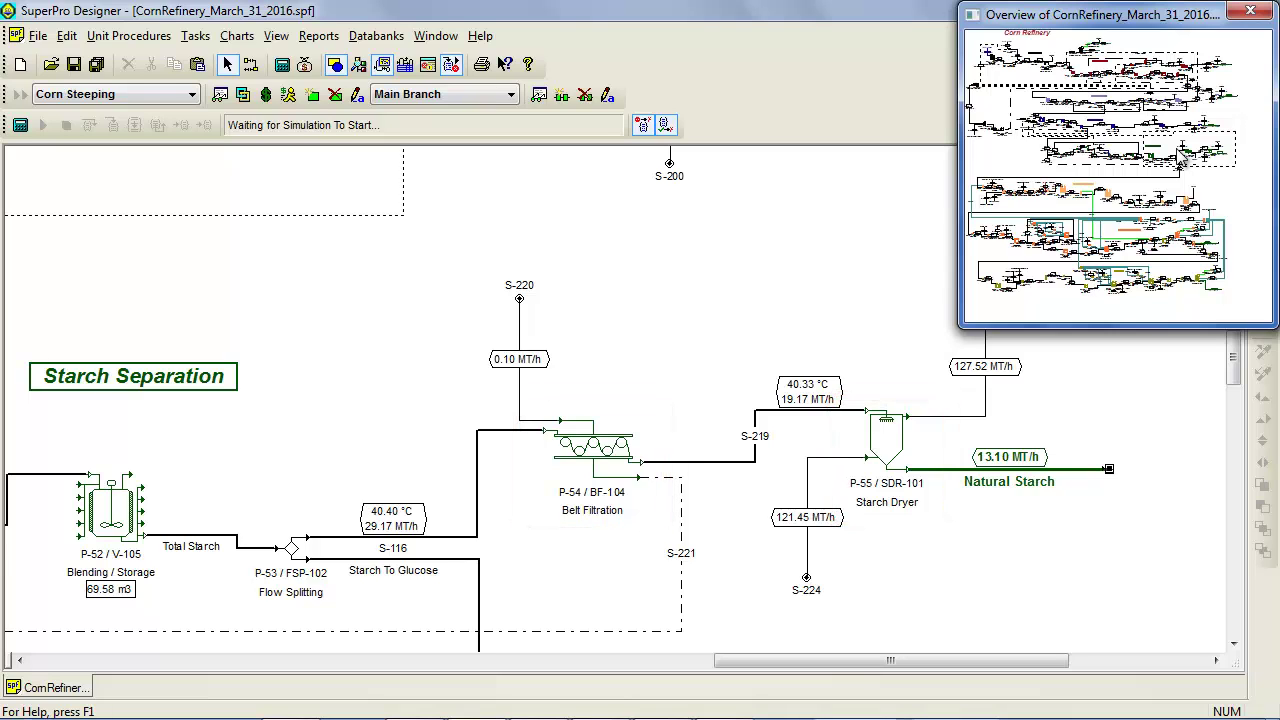
{"action": "left_click_drag", "start_coordinate": [1181, 166], "coordinate": [1012, 200]}
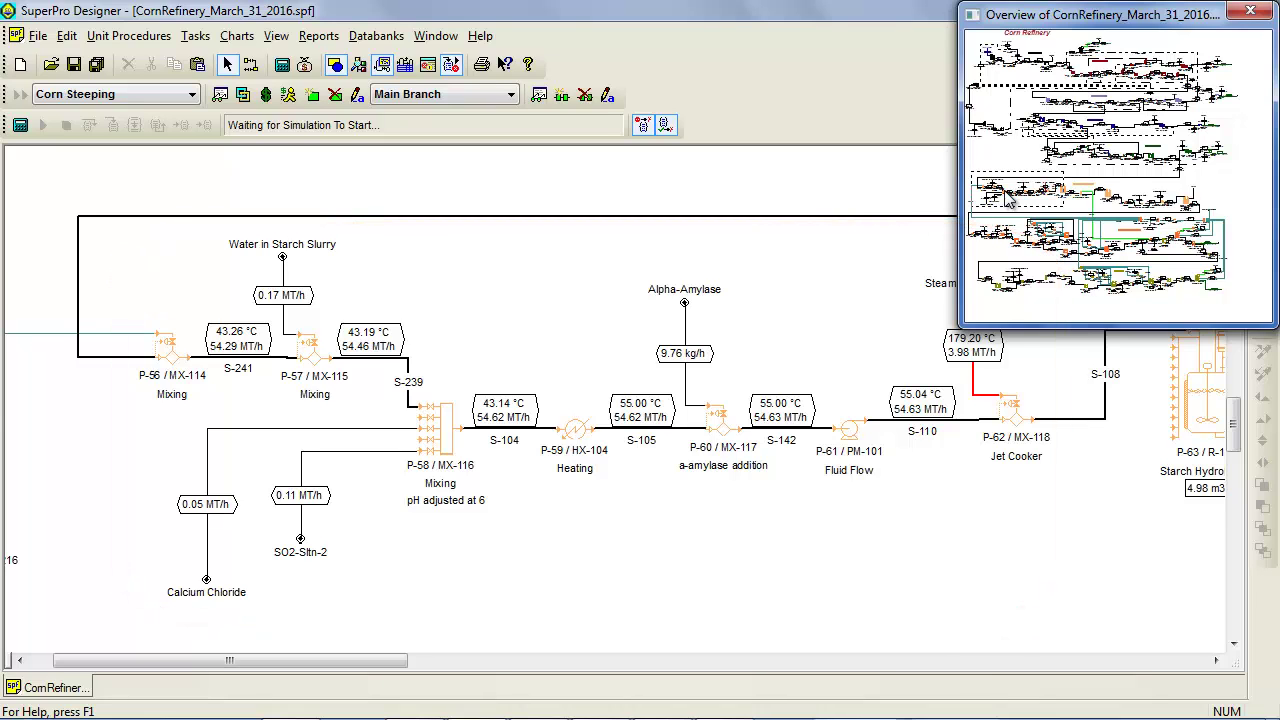
Step: Pan down and left to P-72 Rotary Vacuum Filtration through the P-76 Mixed INX Column
{"action": "left_click_drag", "start_coordinate": [1010, 200], "coordinate": [1157, 214]}
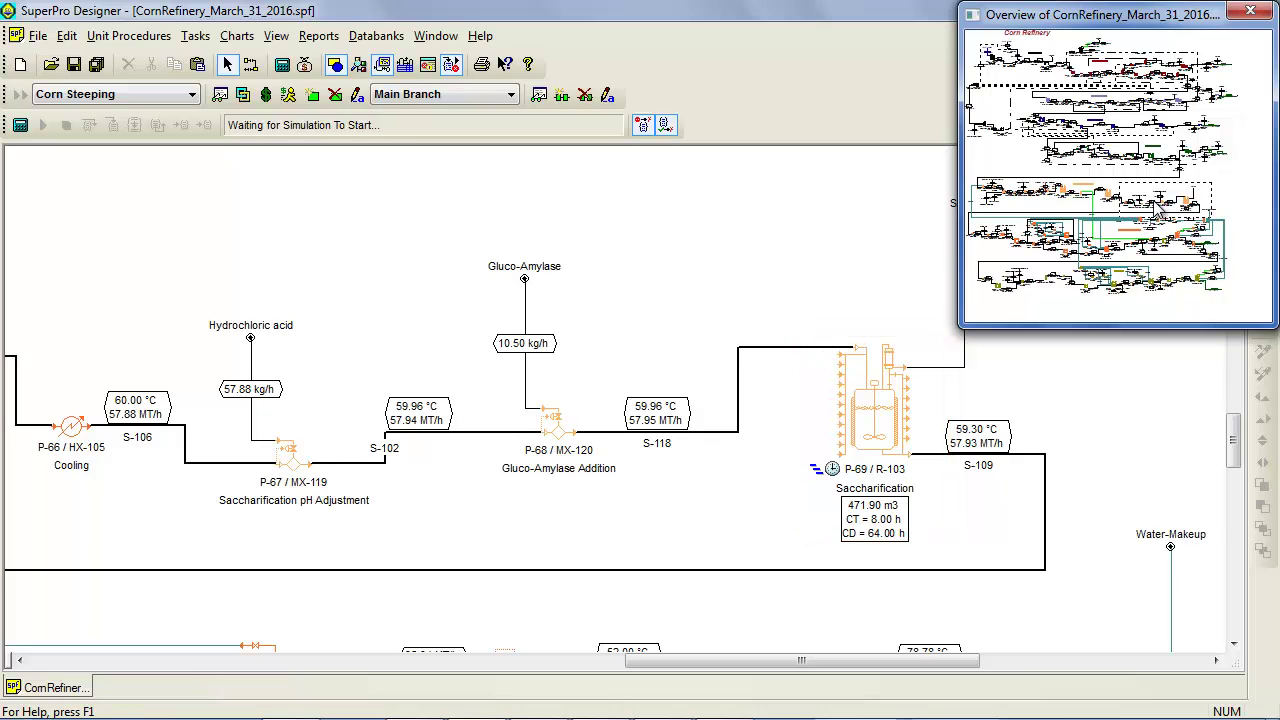
{"action": "left_click_drag", "start_coordinate": [1157, 212], "coordinate": [988, 234]}
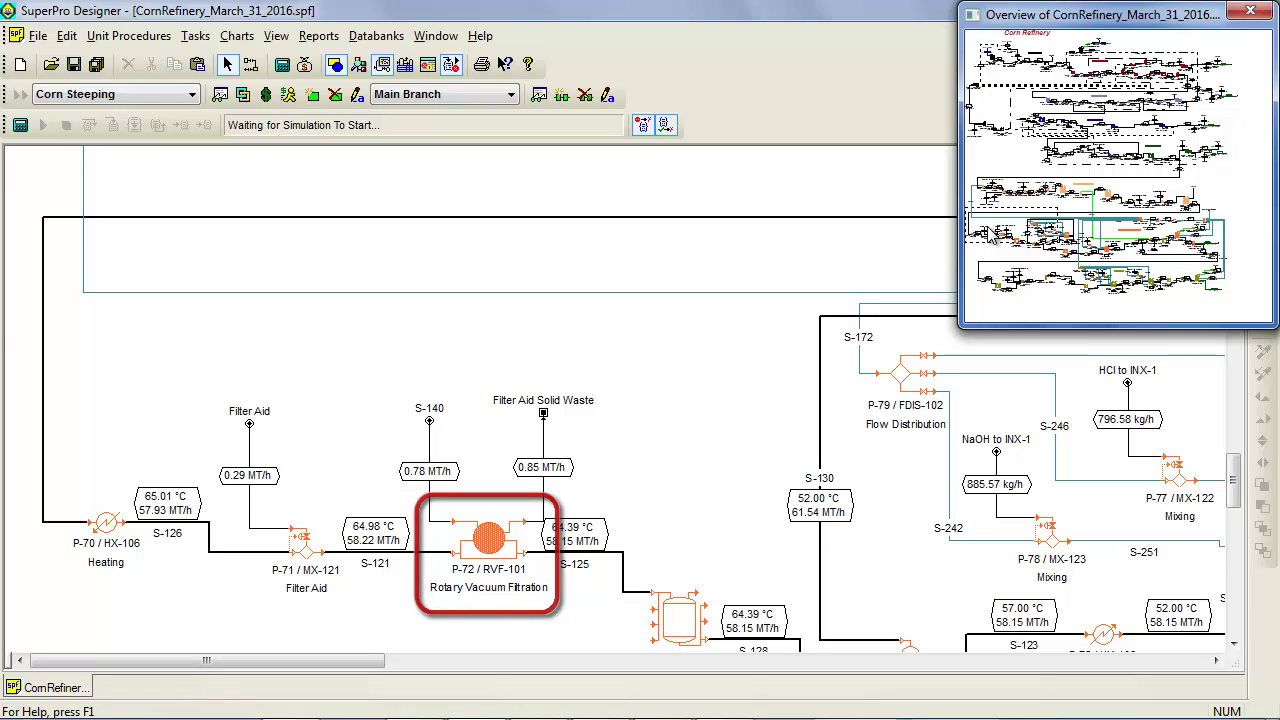
Step: Pan past the Glucose Syrup 95% product to the P-95 cooler, buffer tank and P-98 Isomerization Column
{"action": "left_click_drag", "start_coordinate": [993, 228], "coordinate": [1027, 245]}
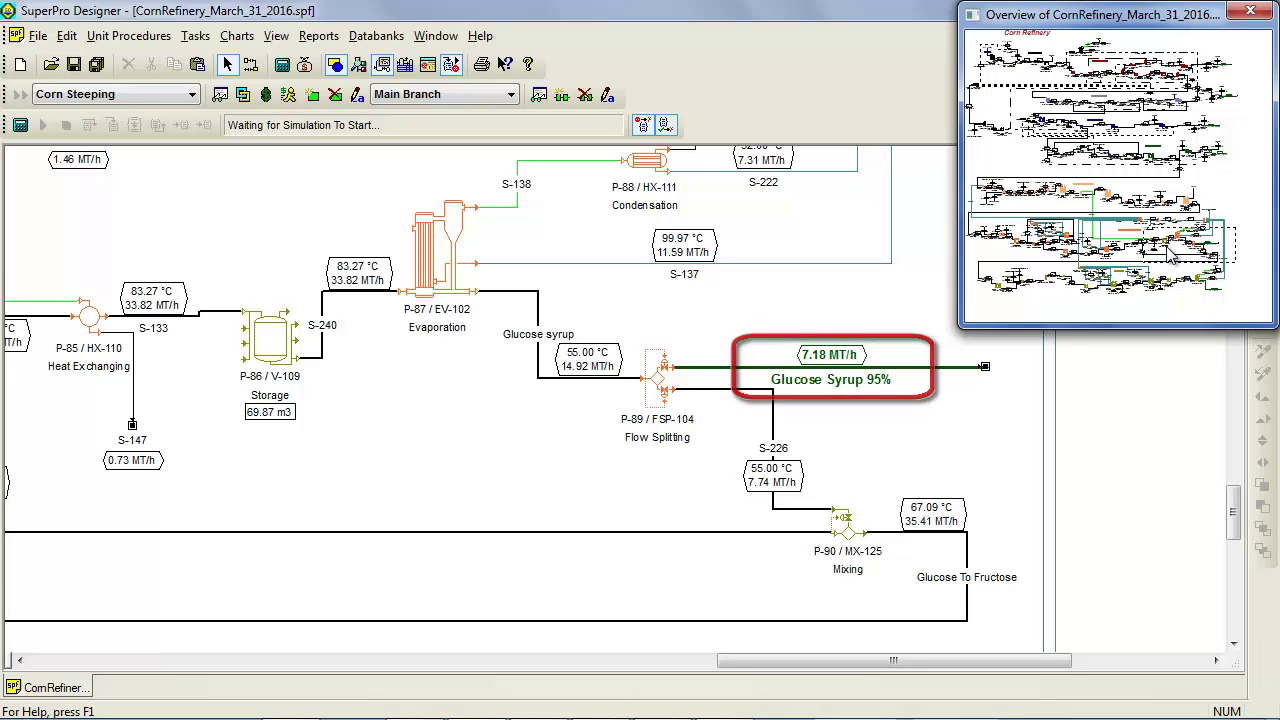
{"action": "left_click_drag", "start_coordinate": [1172, 257], "coordinate": [990, 282]}
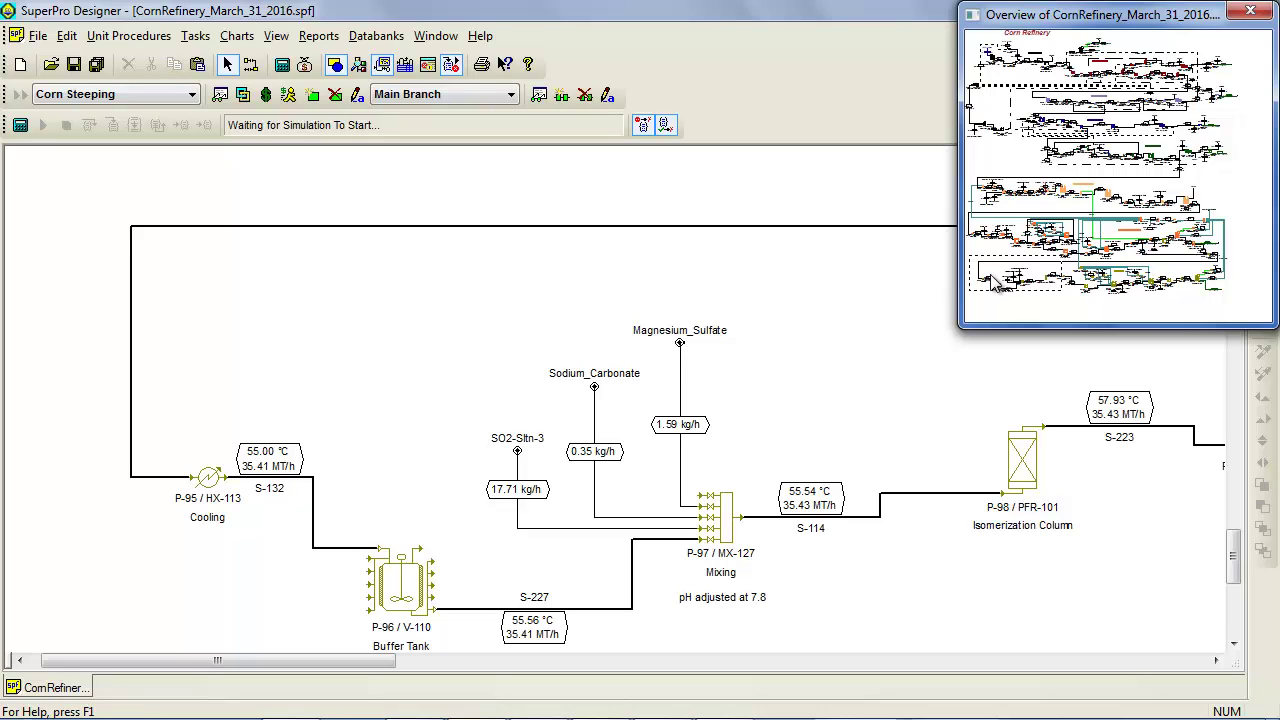
Step: Pan right through P-98, P-101 and P-107 to P-110 Evaporation and the HFCS 42% stream
{"action": "left_click", "coordinate": [993, 283]}
{"action": "left_click_drag", "start_coordinate": [1012, 285], "coordinate": [1038, 285]}
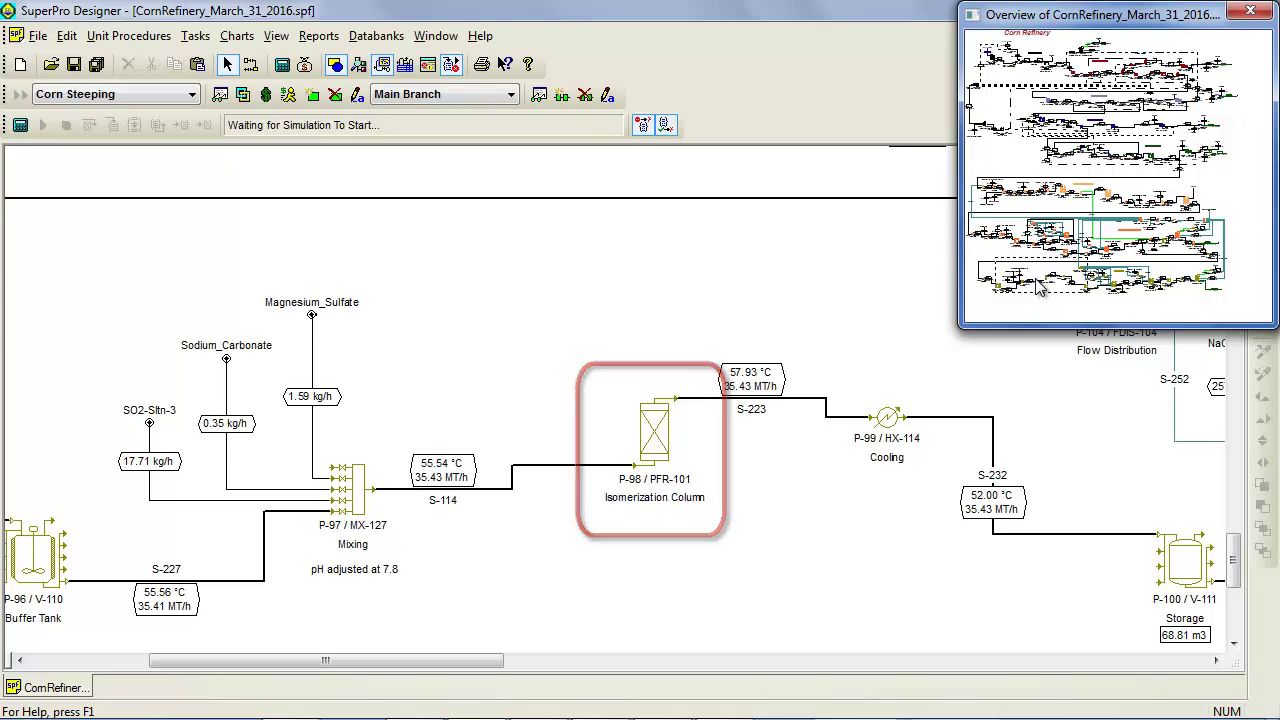
{"action": "left_click_drag", "start_coordinate": [1040, 287], "coordinate": [1113, 290]}
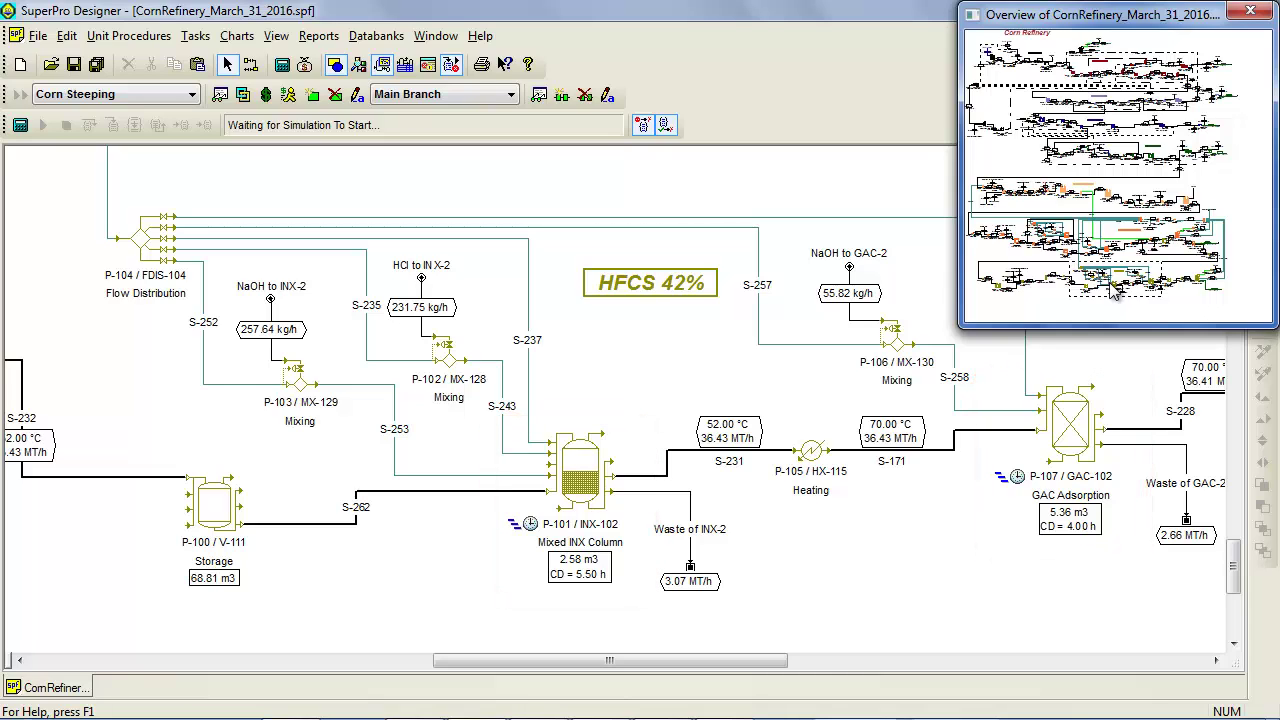
{"action": "left_click_drag", "start_coordinate": [1113, 290], "coordinate": [1198, 287]}
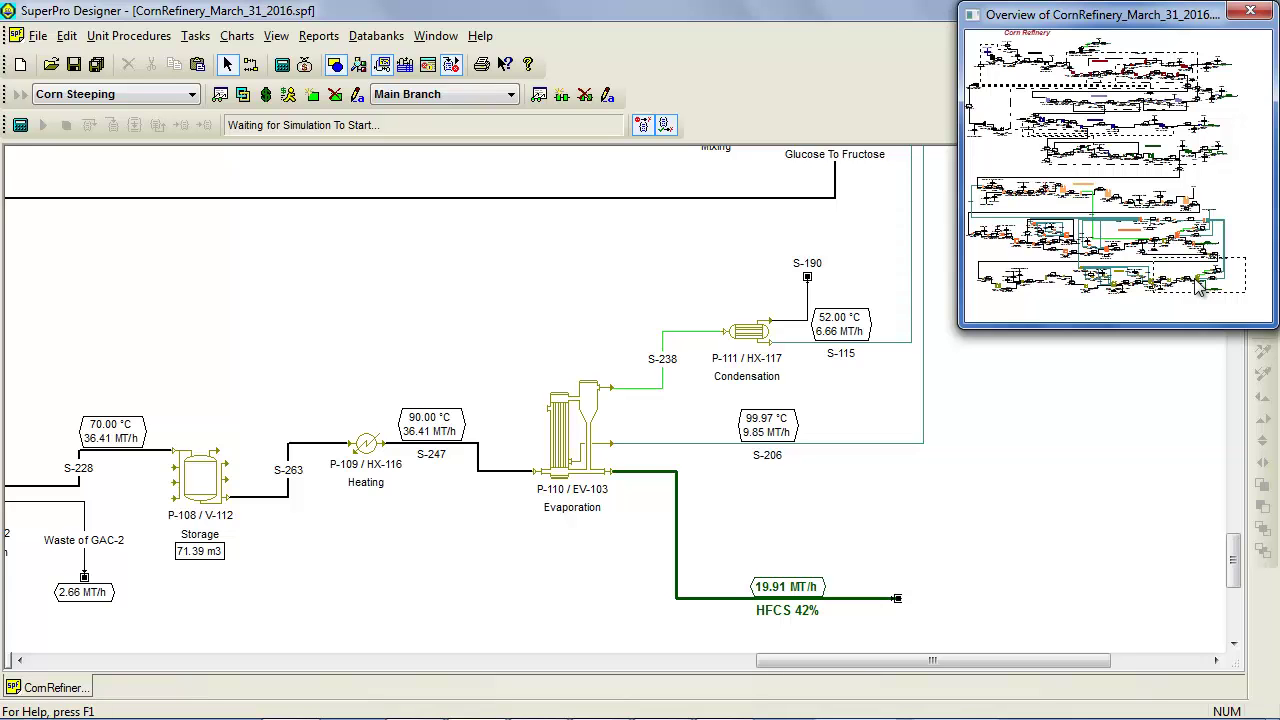
Step: Pan back to P-87 Evaporation and the Glucose Syrup 95% output at 7.18 MT/h
{"action": "left_click_drag", "start_coordinate": [1200, 287], "coordinate": [1176, 251]}
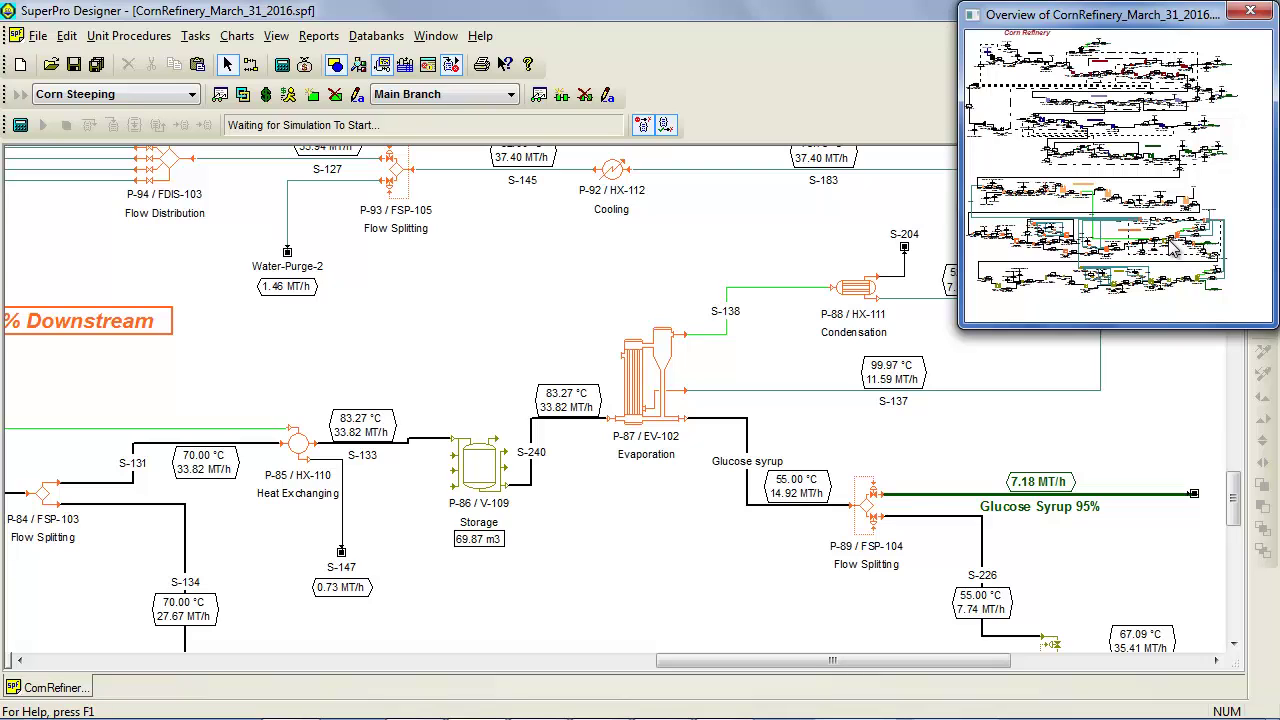
Step: Show energy recovery heat recipients and view P-66 COOL-1's matches with P-59 and P-80 HEAT-1
{"action": "right_click", "coordinate": [776, 258]}
{"action": "left_click", "coordinate": [829, 299]}
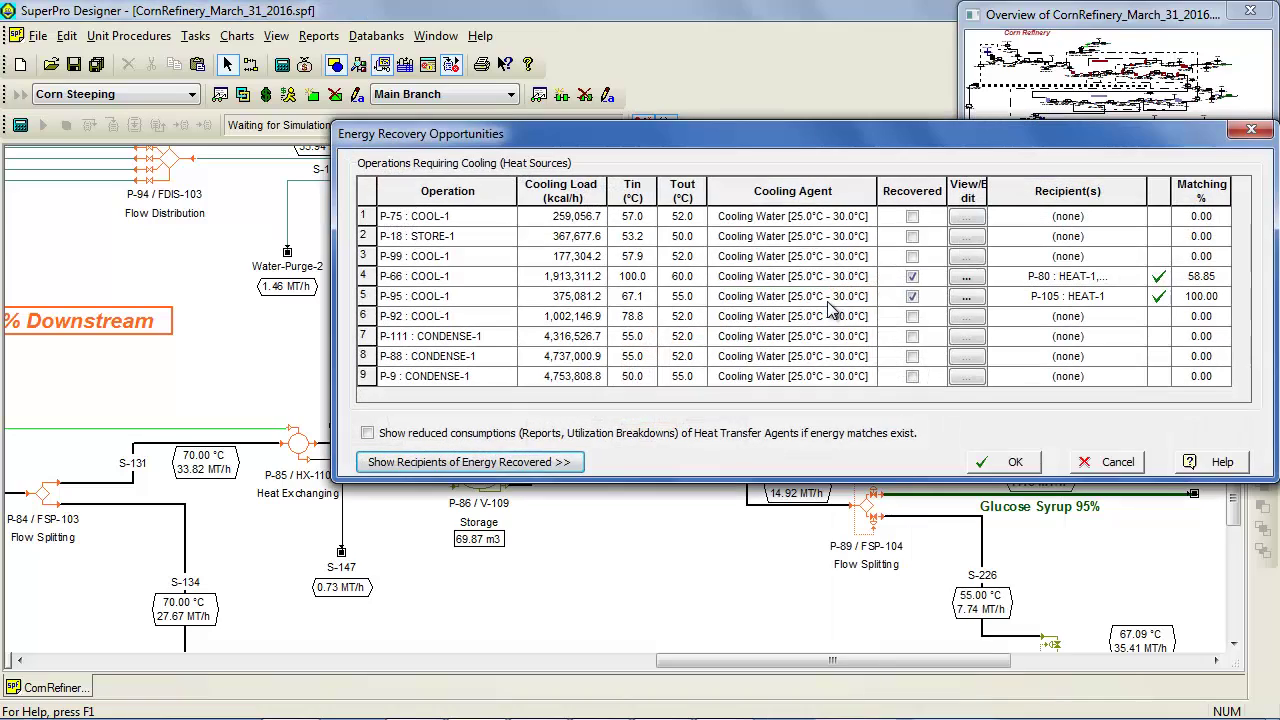
{"action": "left_click_drag", "start_coordinate": [820, 147], "coordinate": [655, 27]}
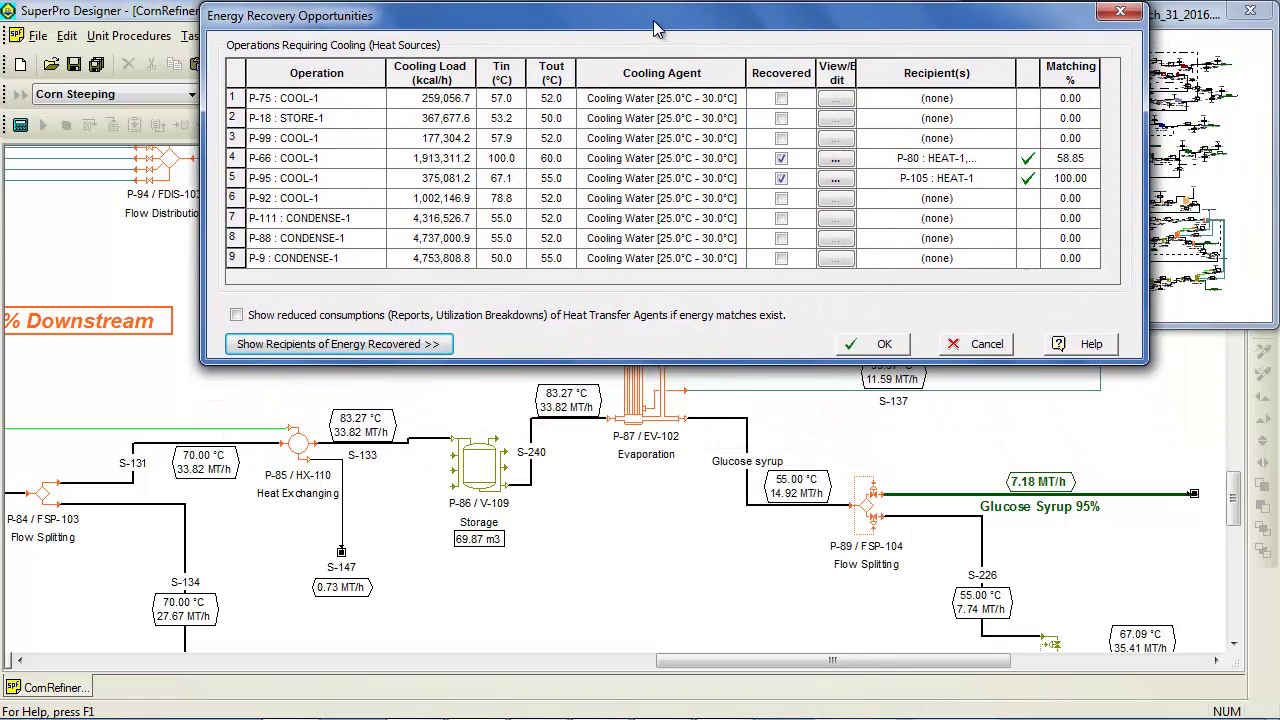
{"action": "left_click", "coordinate": [423, 343]}
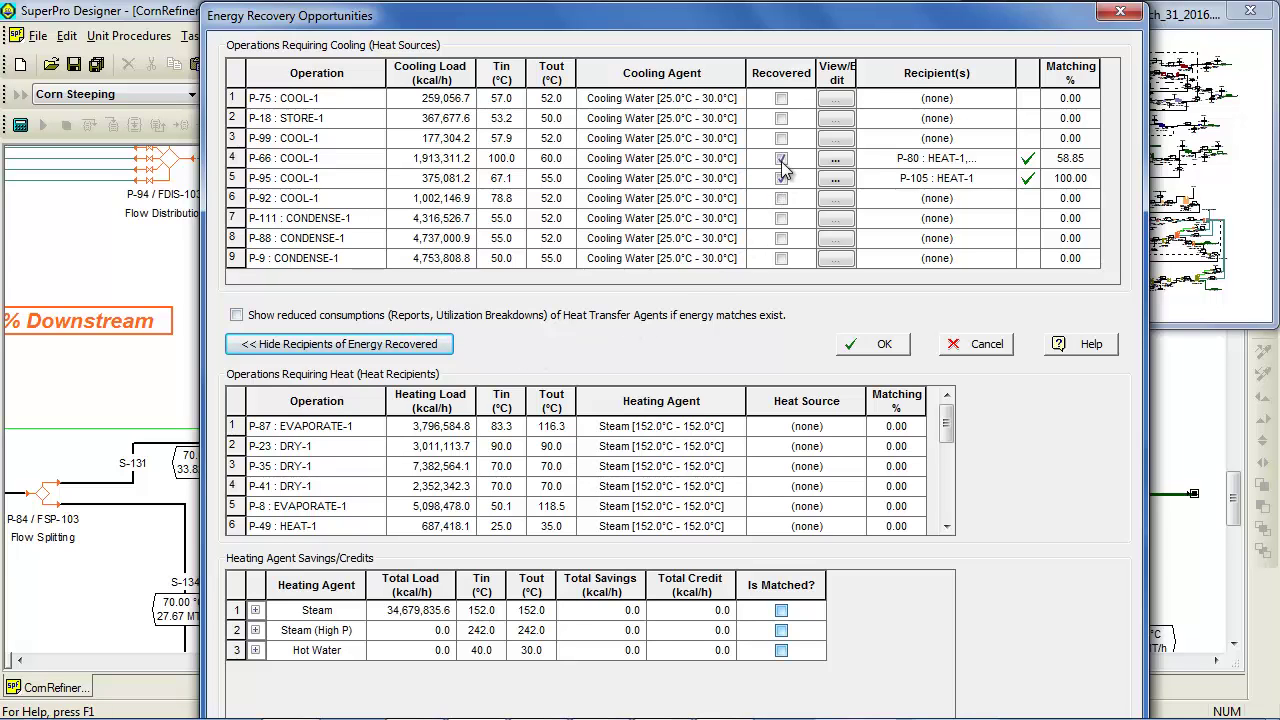
{"action": "left_click", "coordinate": [846, 162]}
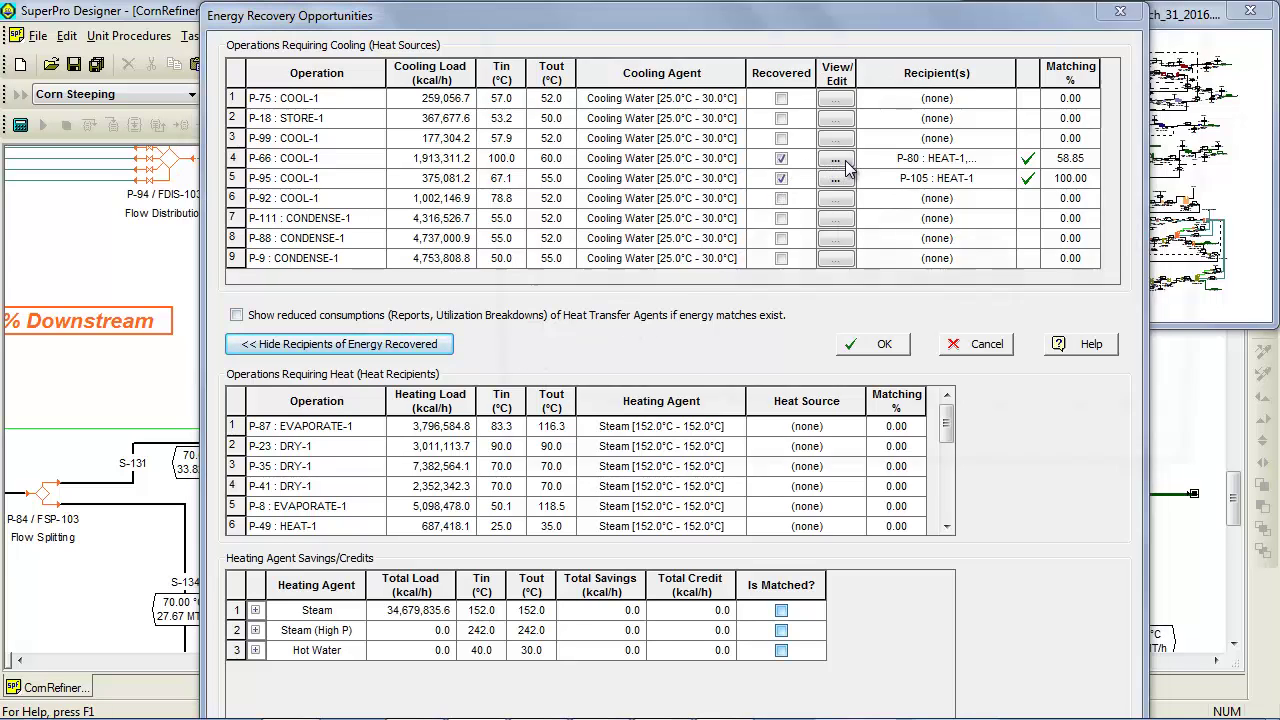
{"action": "left_click_drag", "start_coordinate": [1193, 320], "coordinate": [1198, 413]}
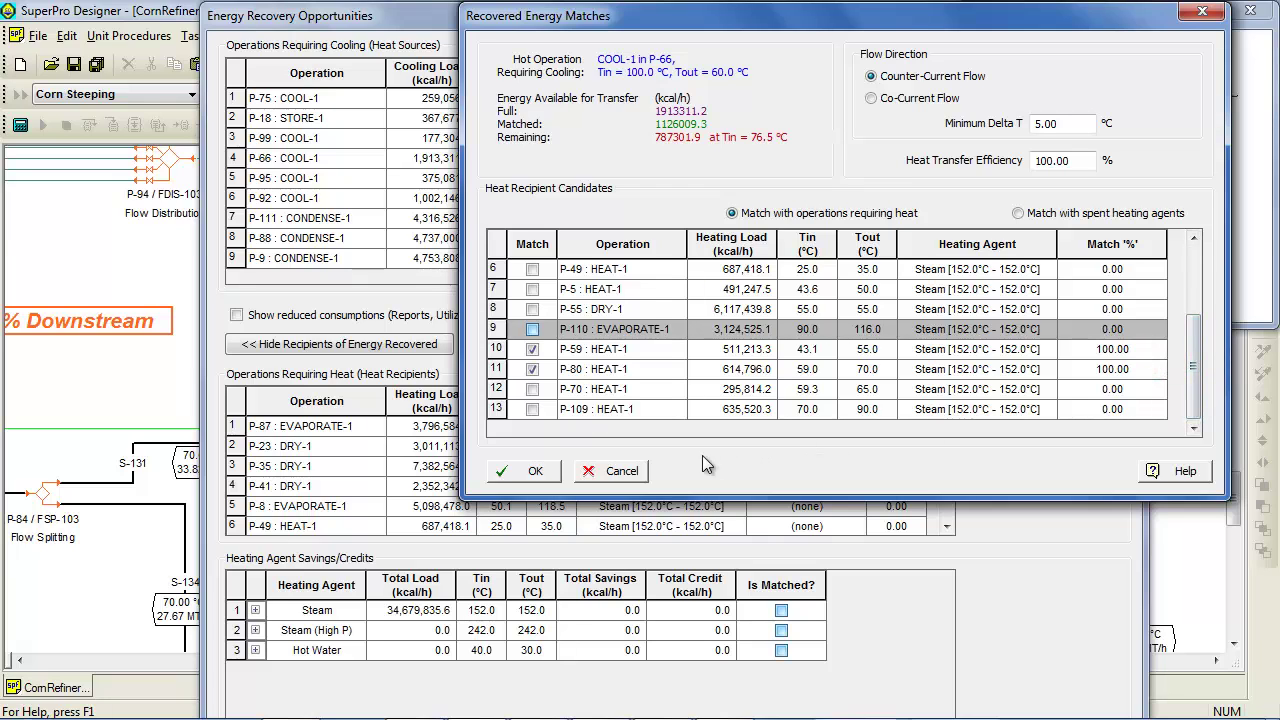
Step: Review the P-66 and P-95 COOL-1 matches, then close the dialog without changes
{"action": "left_click", "coordinate": [621, 470]}
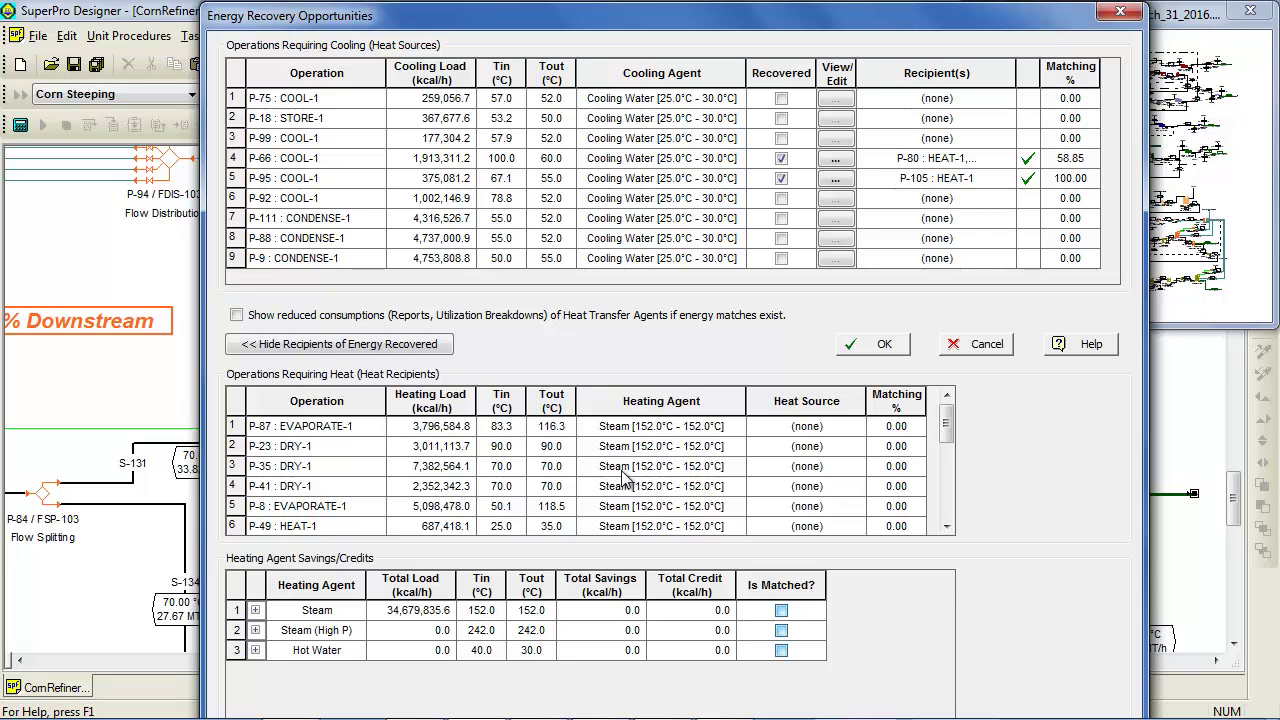
Step: Generate the CornRefinery Economic Evaluation Report without costing, and fit it to page width
{"action": "left_click", "coordinate": [968, 350]}
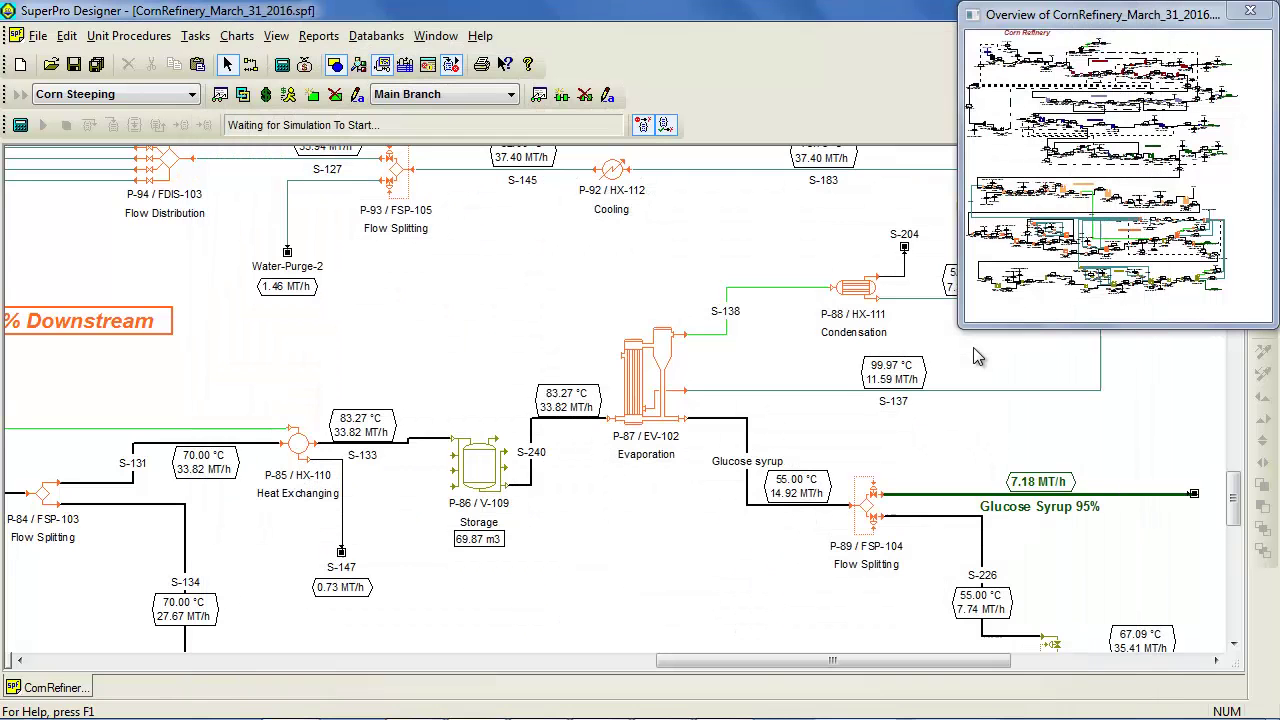
{"action": "left_click", "coordinate": [319, 38]}
{"action": "left_click", "coordinate": [345, 84]}
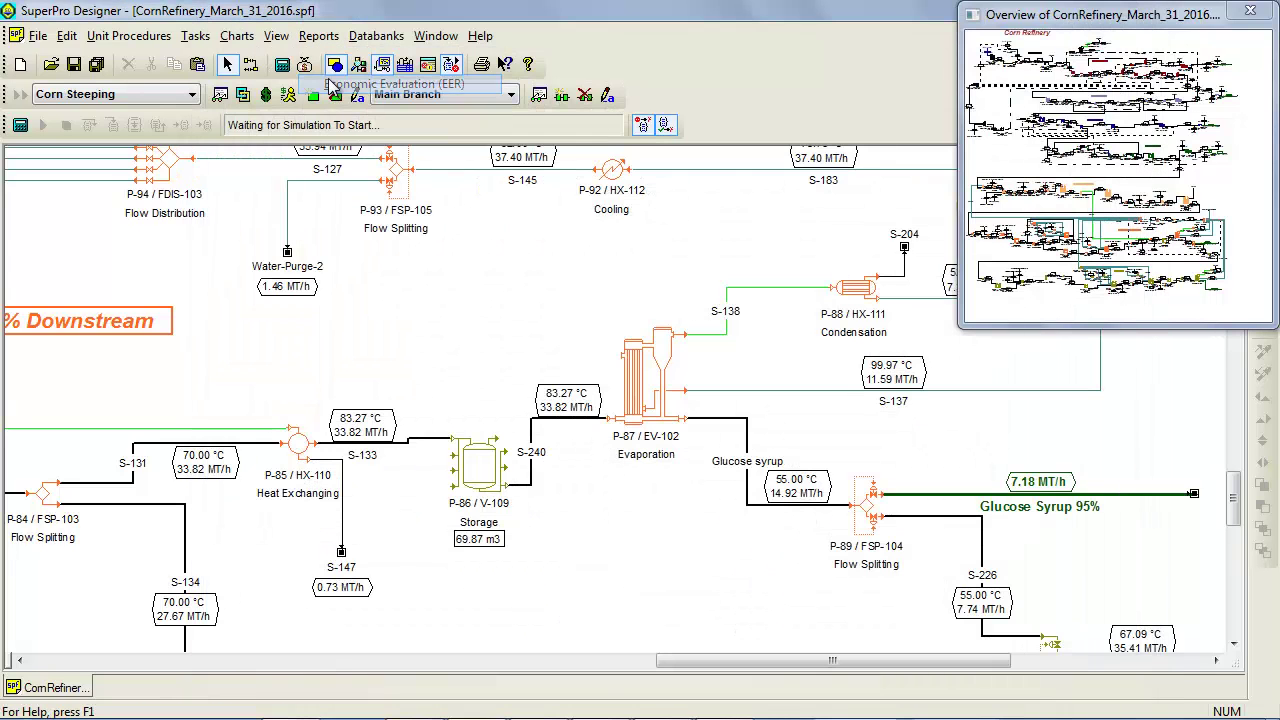
{"action": "left_click", "coordinate": [603, 427]}
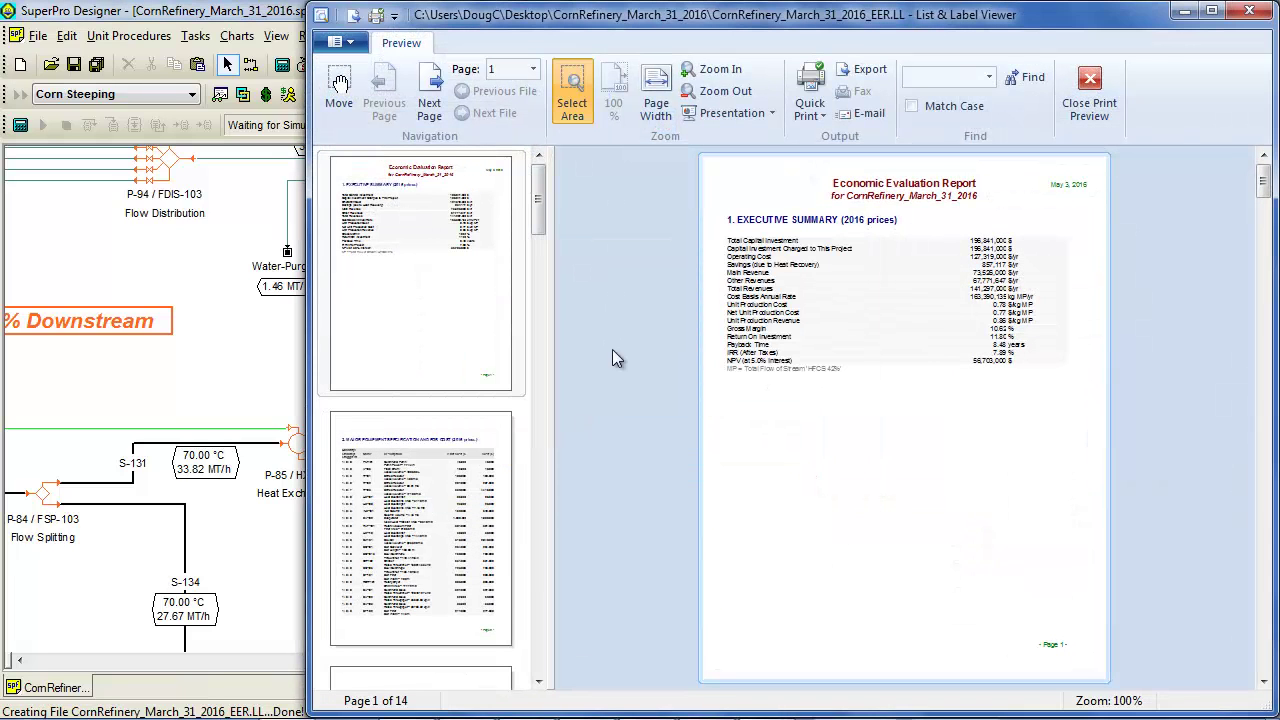
{"action": "left_click", "coordinate": [664, 86]}
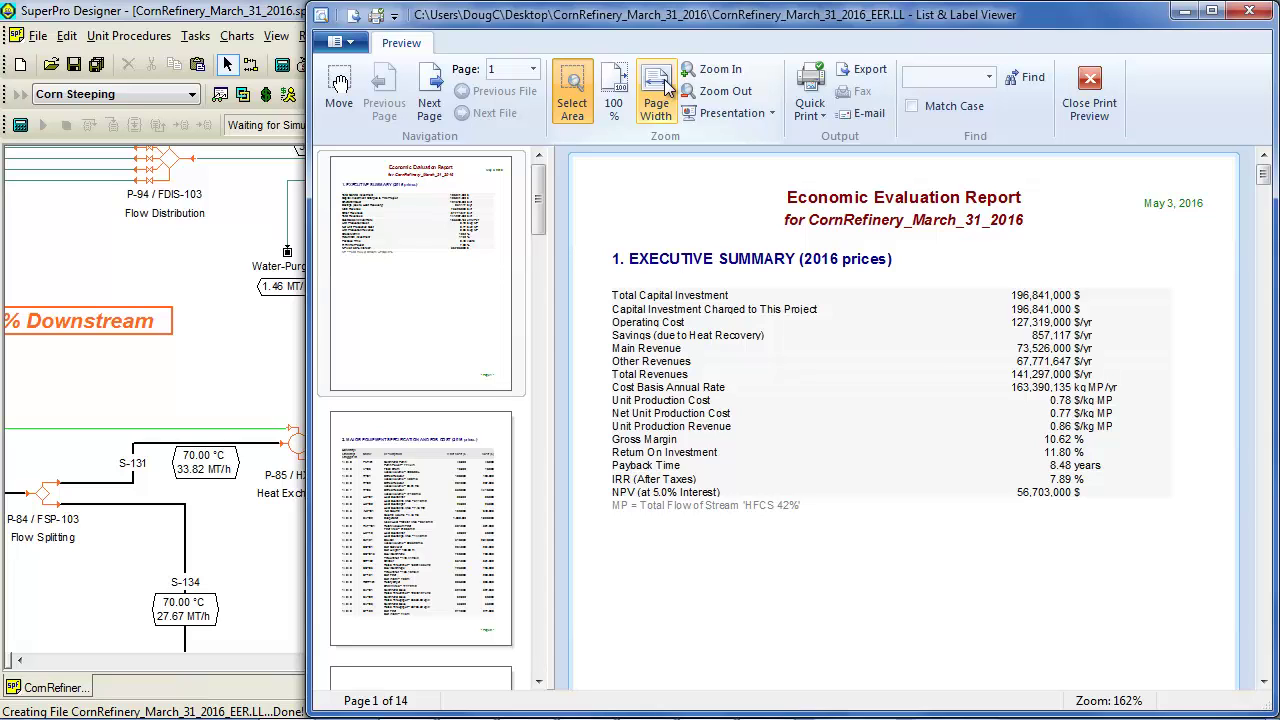
{"action": "left_click_drag", "start_coordinate": [539, 184], "coordinate": [541, 608]}
Step: Show page 12's Total Revenues of 141,297,208 $/yr and Total Savings of 857,117 $/yr
{"action": "left_click", "coordinate": [473, 291]}
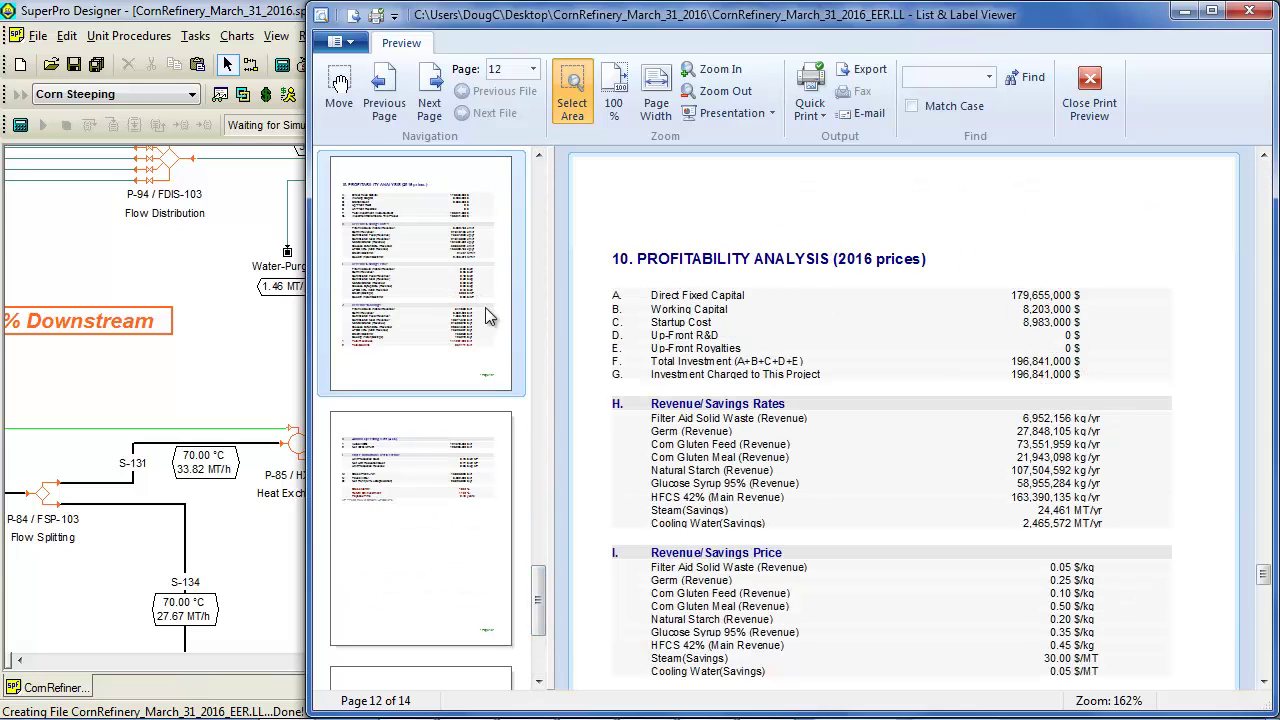
{"action": "left_click", "coordinate": [1262, 684]}
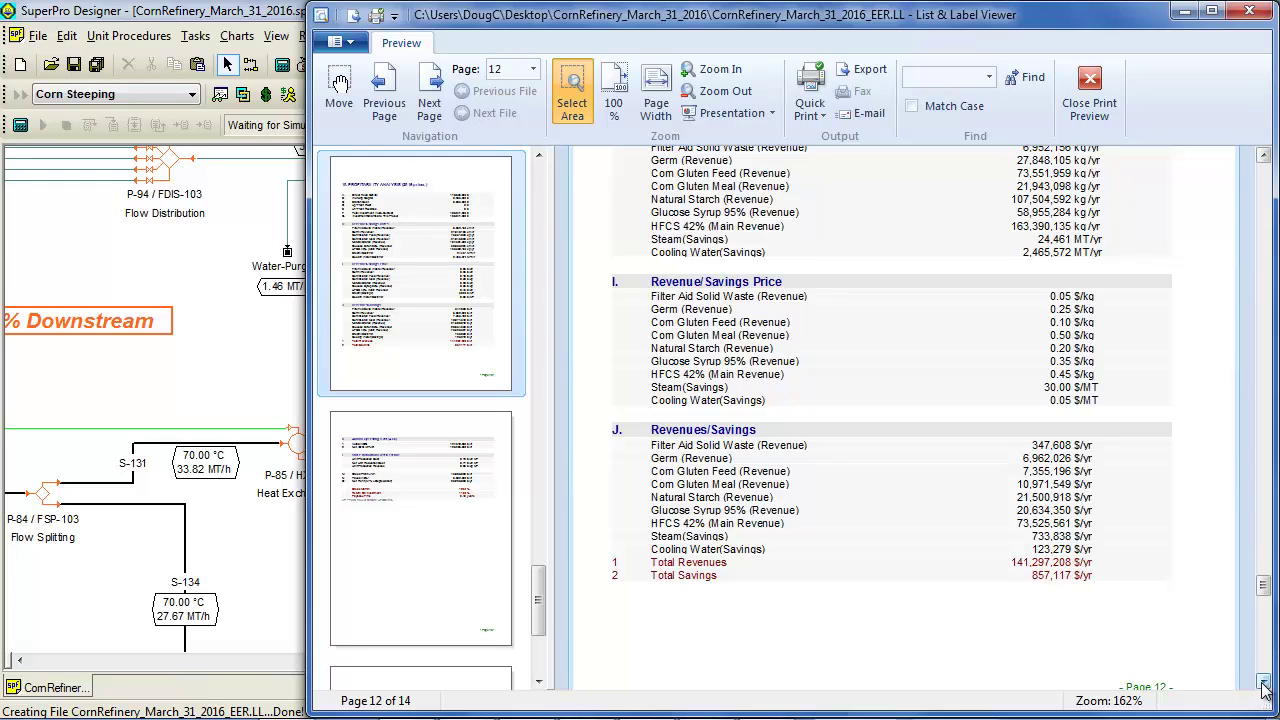
Step: Go back to the page 1 Executive Summary: 11.80% ROI, 8.48-year payback, 7.89% IRR
{"action": "left_click", "coordinate": [536, 177]}
{"action": "left_click", "coordinate": [498, 244]}
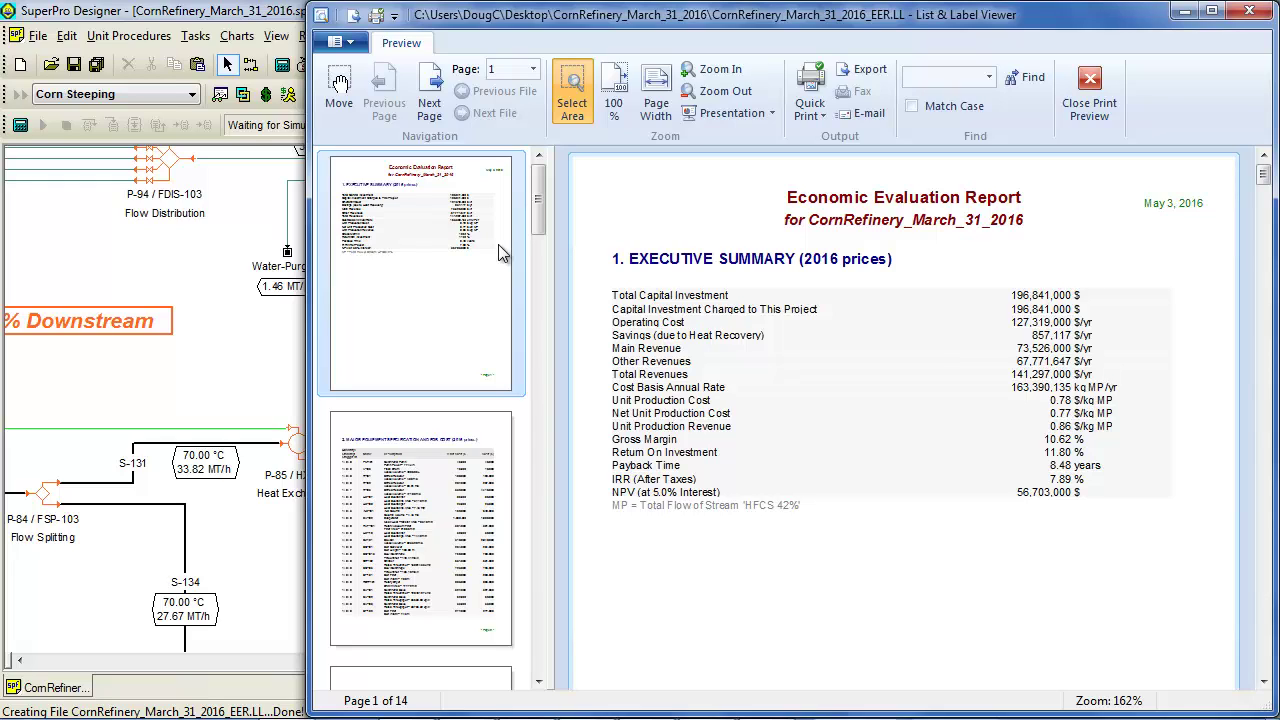
Step: Scroll to section 2's equipment FOB cost list, where the R-103 reactors total $4,416,000
{"action": "left_click_drag", "start_coordinate": [1263, 175], "coordinate": [1266, 224]}
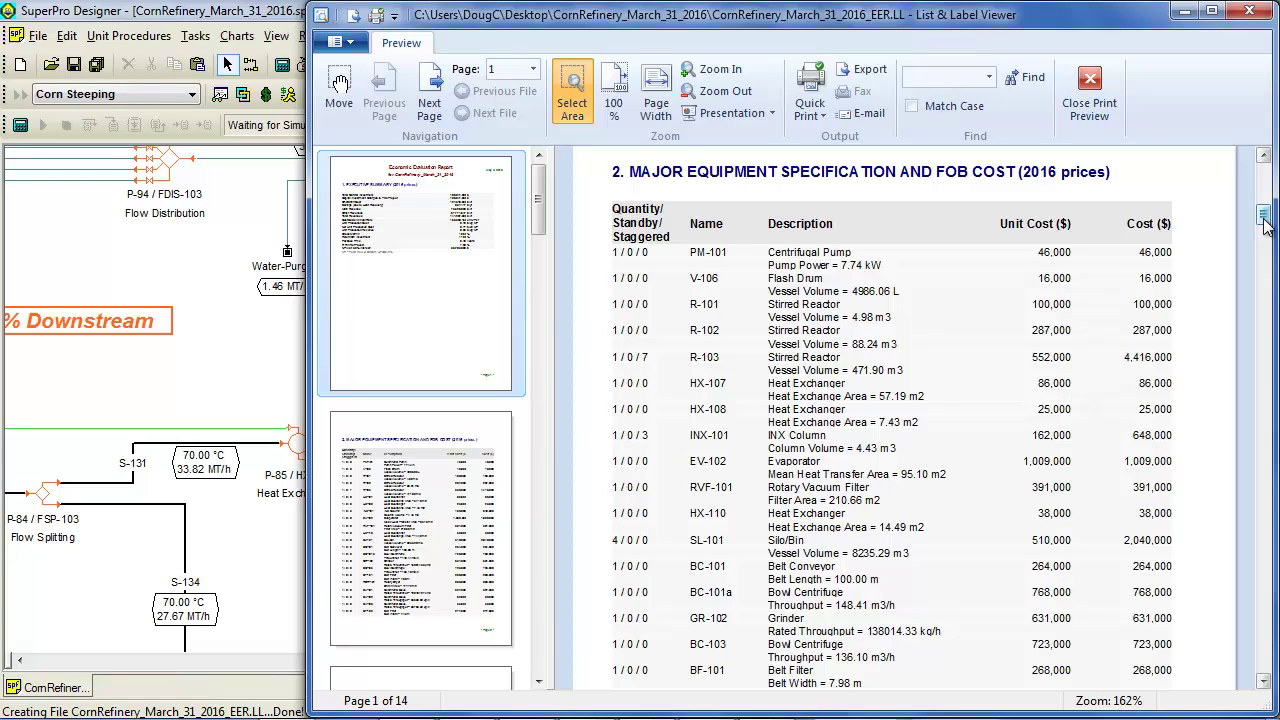
Step: Scroll to section 3, showing TPDC 97,638,000, TPIC 58,583,000 and DFC 179,655,000
{"action": "left_click_drag", "start_coordinate": [1264, 222], "coordinate": [1264, 325]}
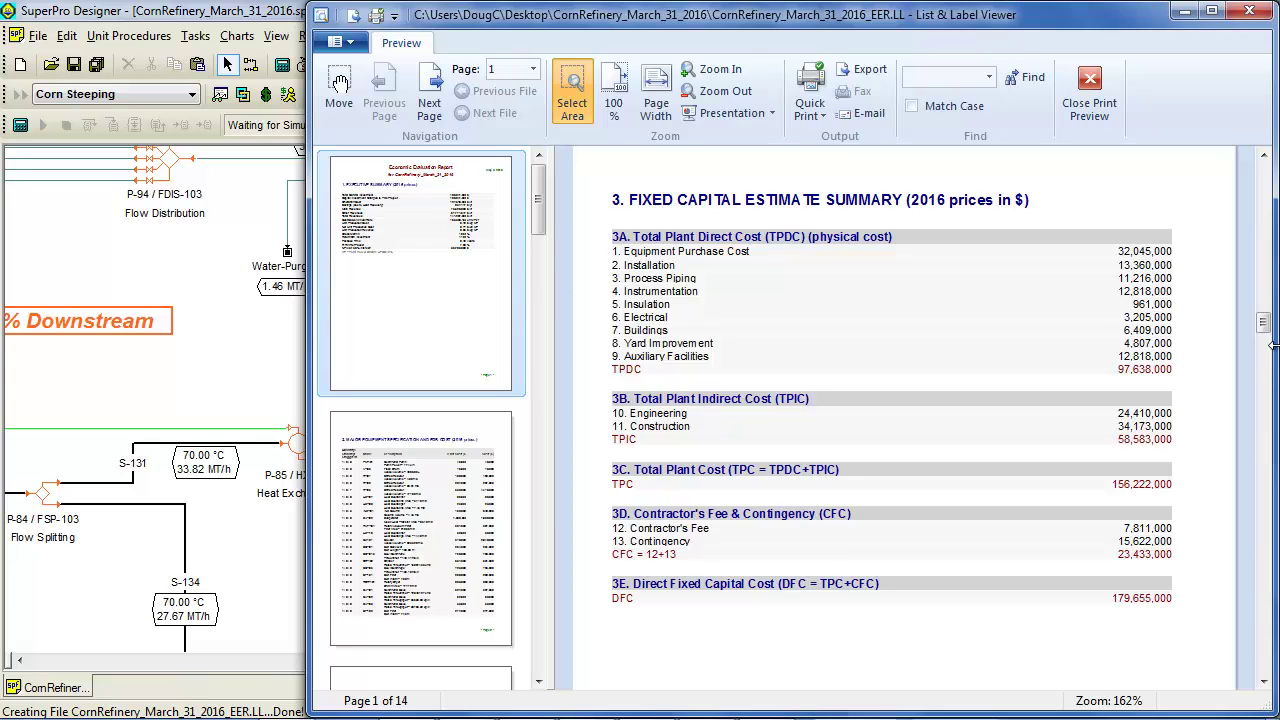
Step: Scroll past section 8 Utilities Cost, then back to section 7's $818,905 waste disposal cost
{"action": "left_click_drag", "start_coordinate": [1266, 330], "coordinate": [1266, 510]}
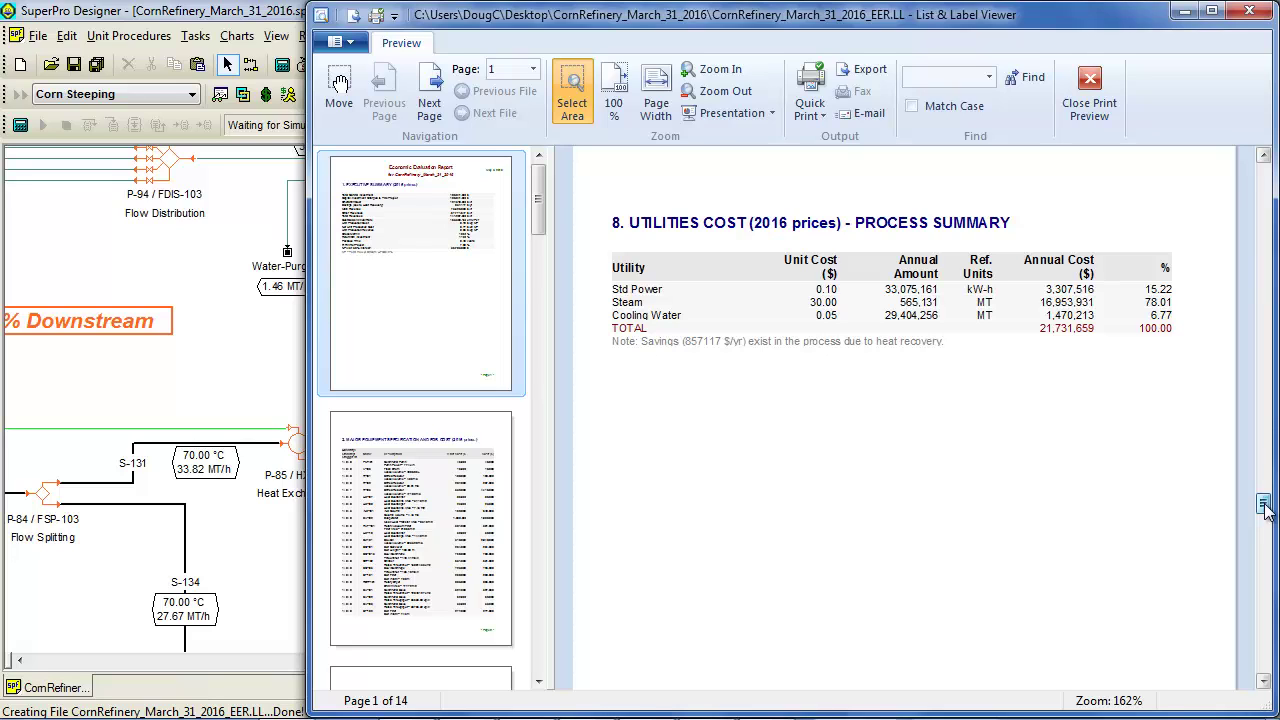
{"action": "left_click_drag", "start_coordinate": [1264, 507], "coordinate": [1266, 473]}
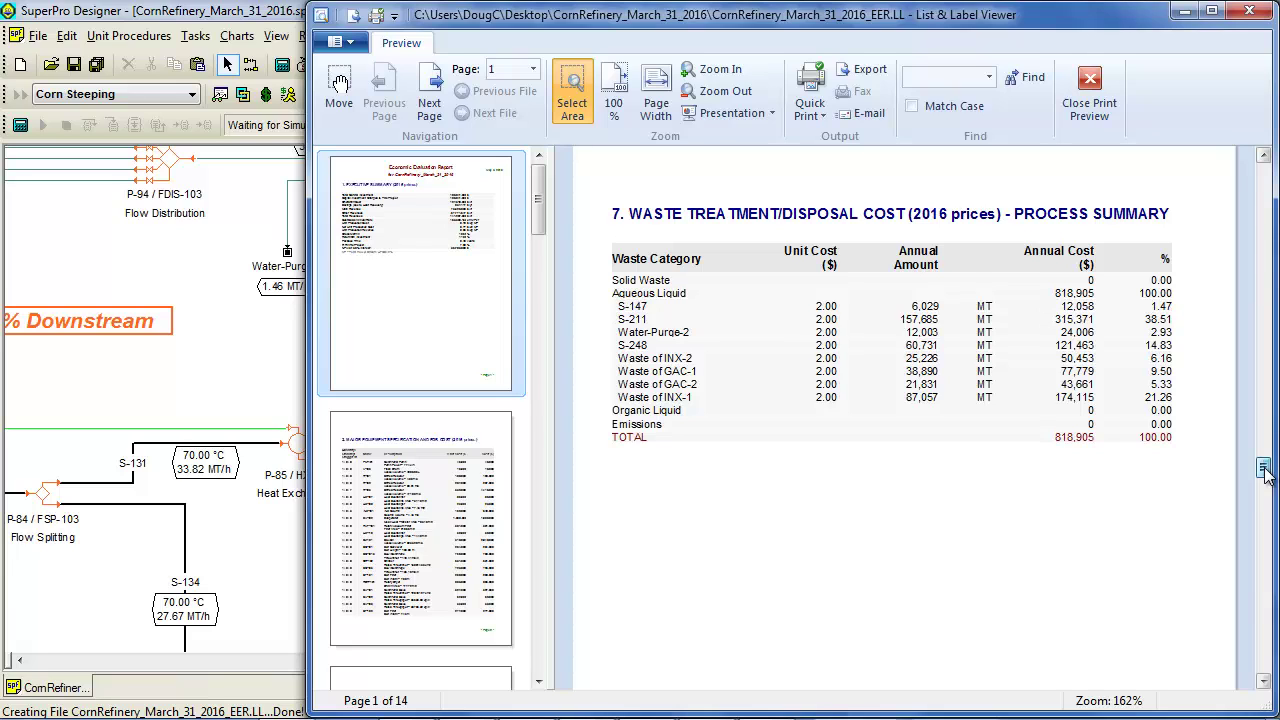
Step: Scroll down to section 9, the Annual Operating Cost summary with its pie chart
{"action": "left_click_drag", "start_coordinate": [1265, 475], "coordinate": [1270, 553]}
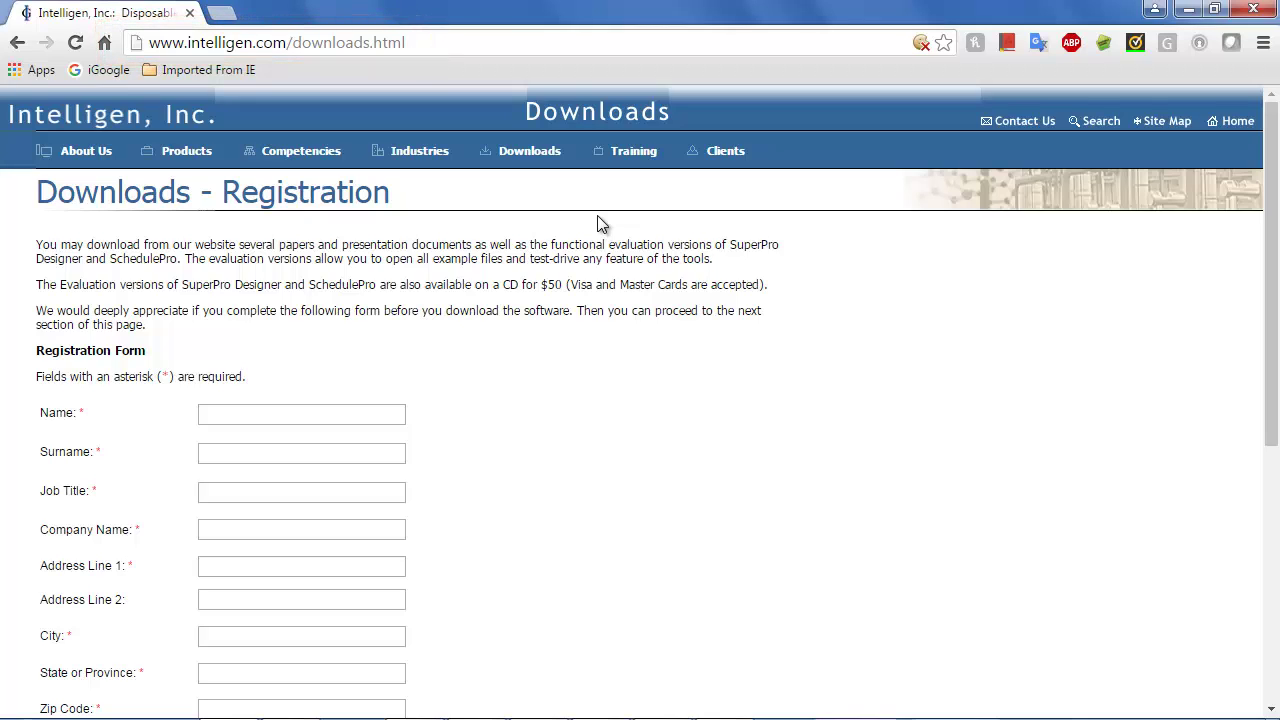
Step: Go to the Training Videos page at intelligen.com/videos.html from the Training menu
{"action": "mouse_move", "coordinate": [631, 160]}
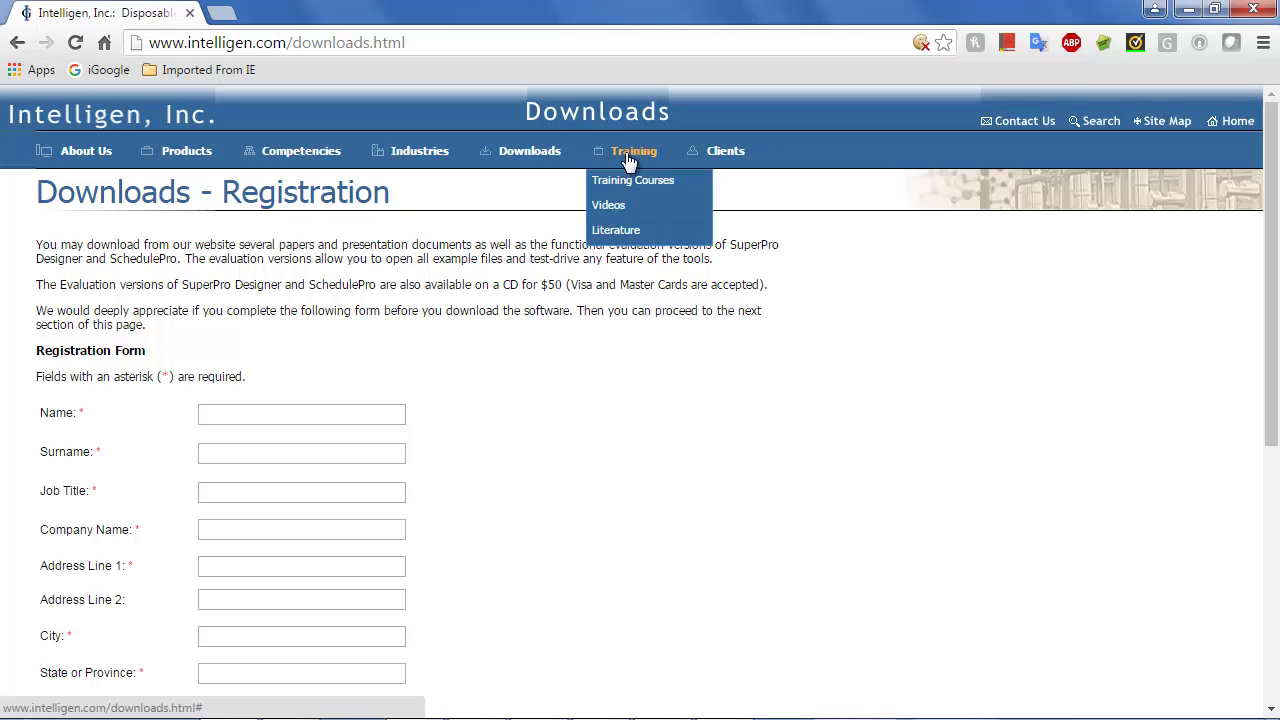
{"action": "left_click", "coordinate": [634, 217]}
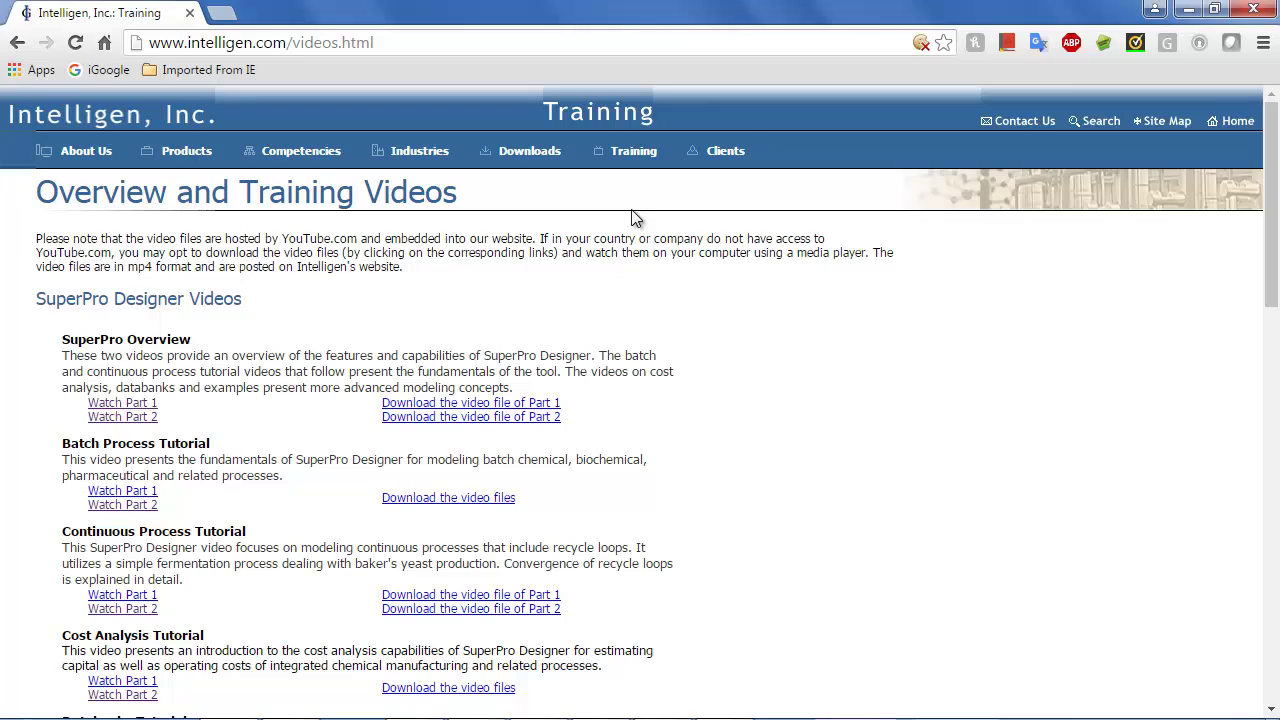